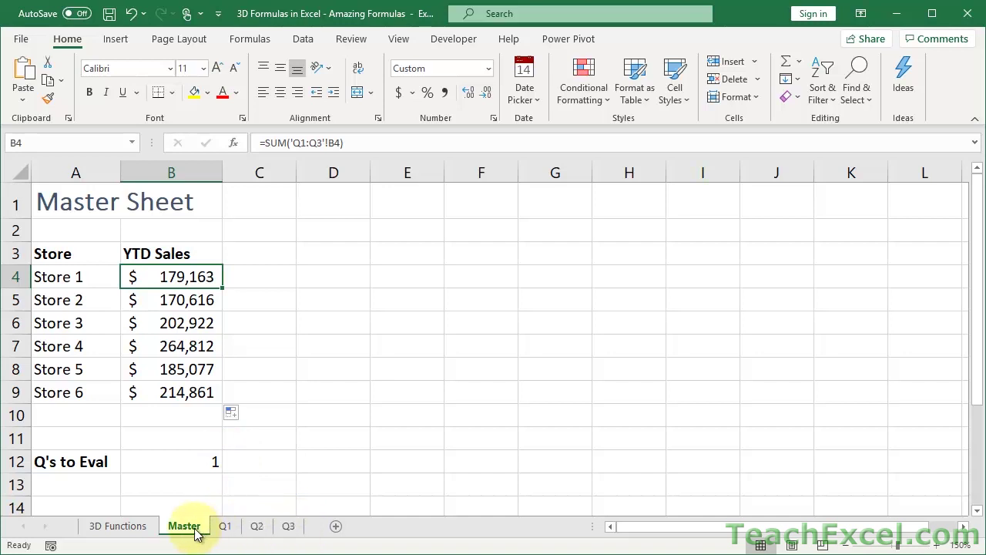
Step: Open the YTD sales formula for Store 1 in cell B4 of the Master sheet for viewing
double_click(187, 280)
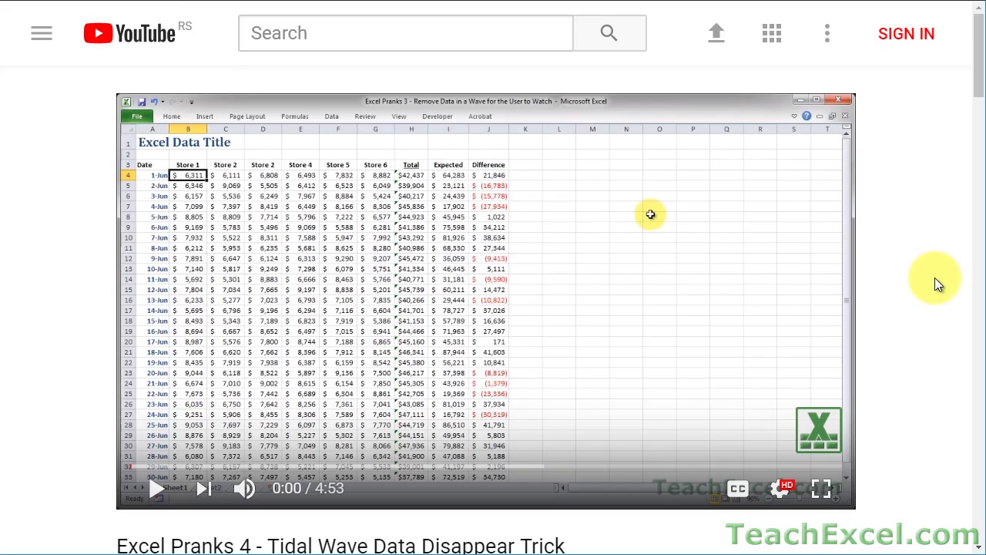
Step: Switch to YouTube and open the Excel file link in the description of the Excel Pranks 4 video
scroll(934, 277, "down", 5)
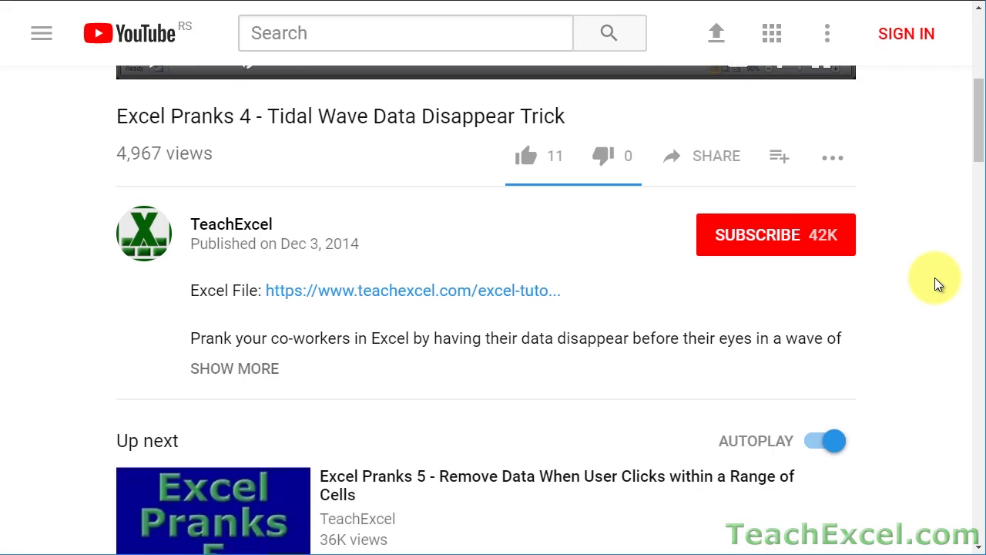
left_click(352, 300)
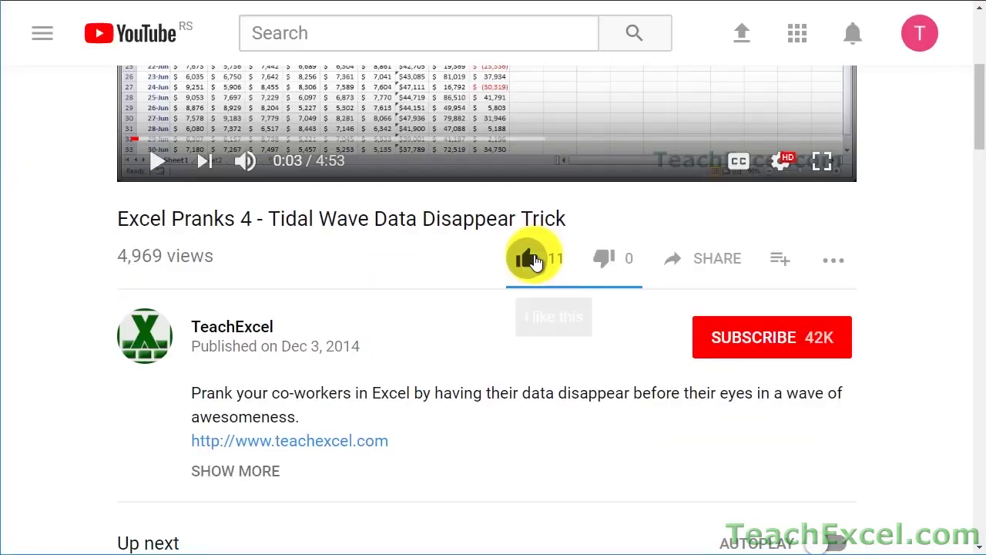
Step: Like the Excel Pranks 4 video and subscribe to the TeachExcel channel with the notification bell
left_click(536, 262)
left_click(728, 327)
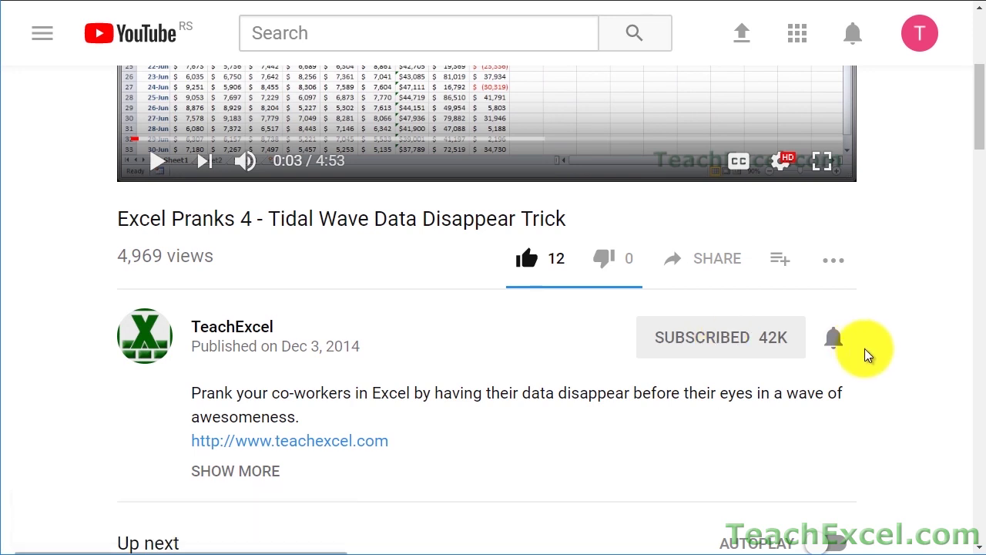
left_click(838, 344)
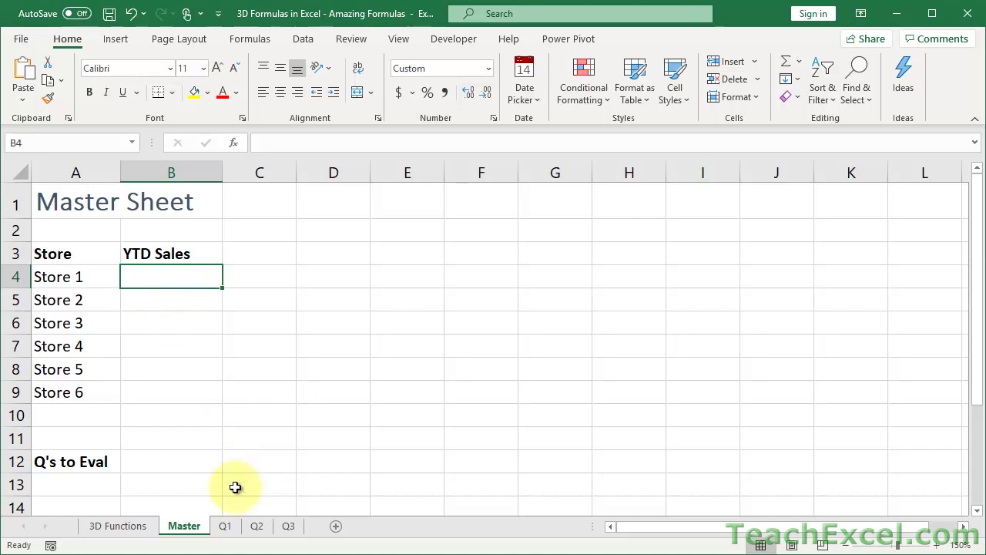
Step: In the Excel workbook, compare the store sales layout on the Q1, Q2 and Q3 sheets, then return to the Master sheet
left_click(225, 527)
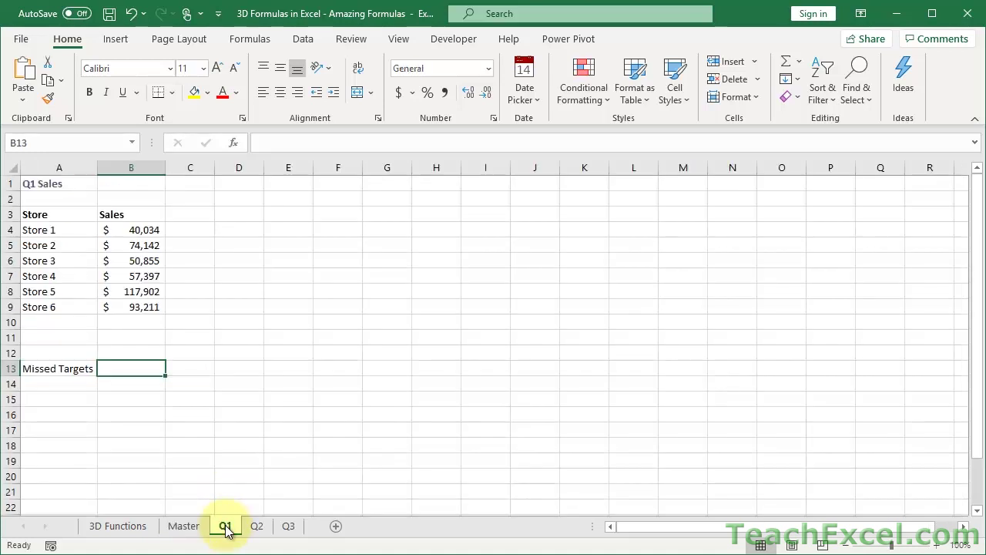
left_click(256, 526)
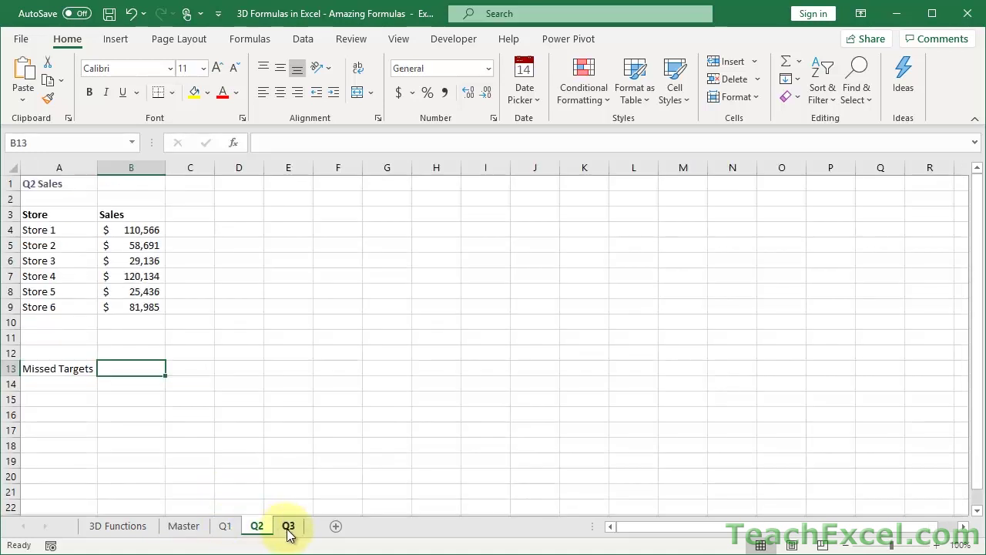
left_click(287, 529)
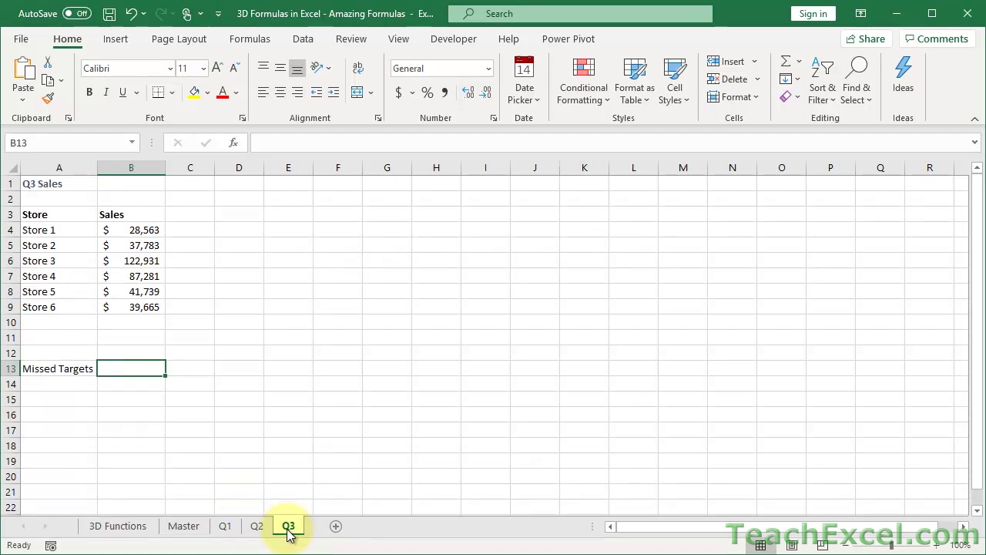
left_click(230, 528, "shift")
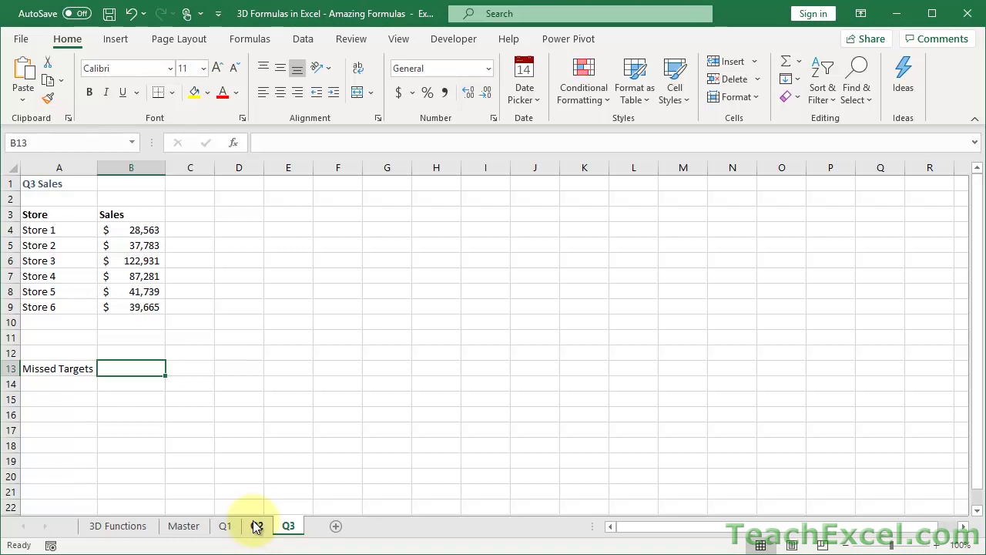
left_click(133, 227)
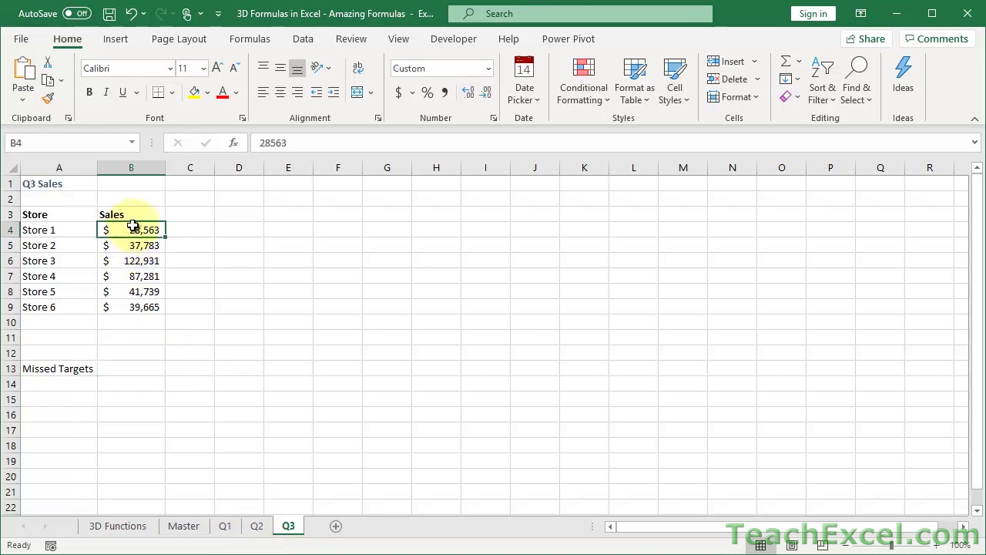
left_click(256, 525)
left_click(226, 526)
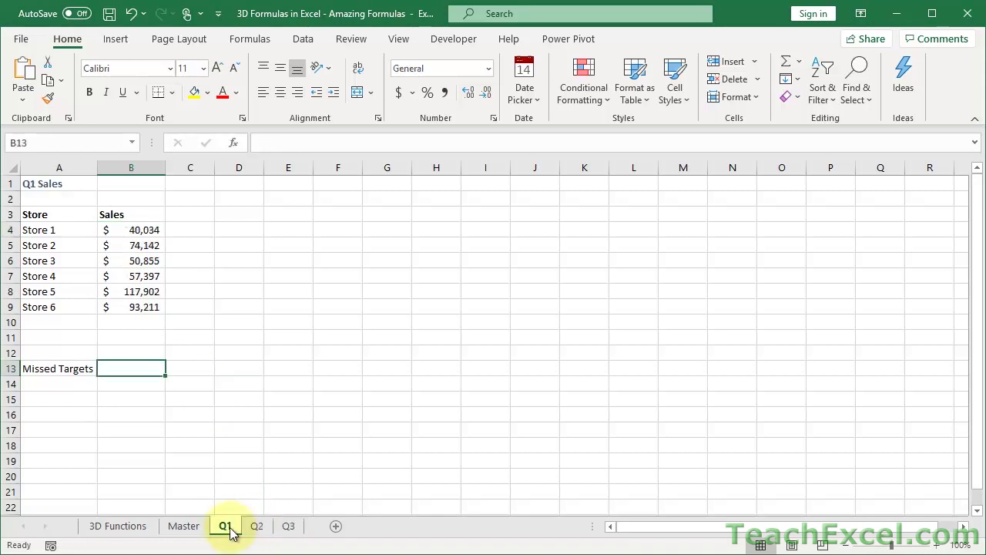
left_click(185, 526, "ctrl")
left_click(186, 527)
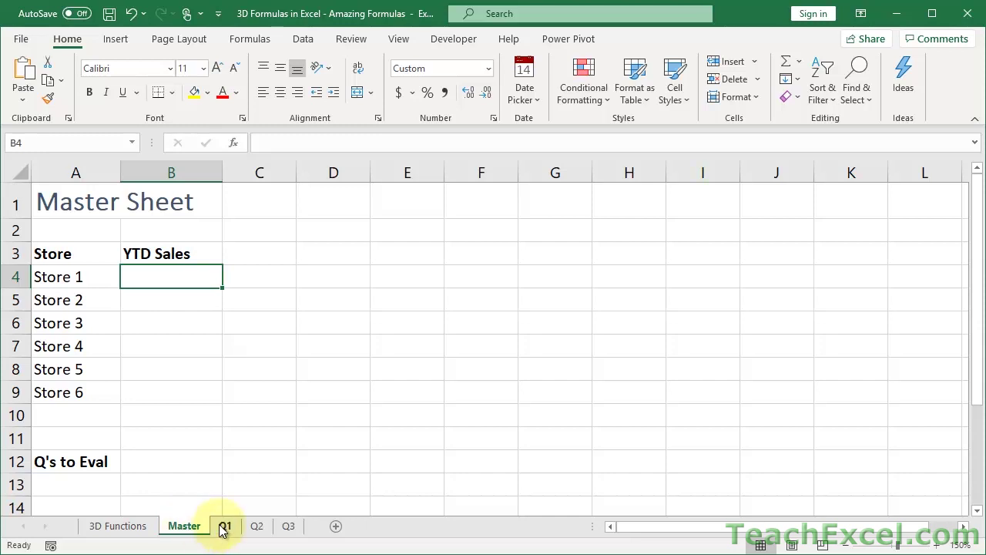
Step: Examine the Store 1 and Store 2 sales cells B4 and B5 on Q1 and their matching positions on the other quarter sheets
left_click(222, 527)
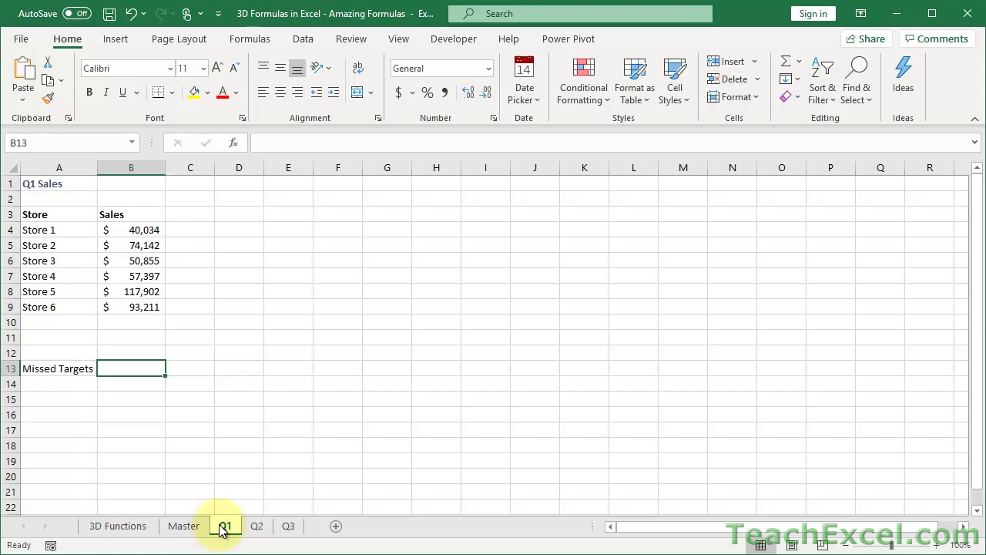
left_click(138, 230)
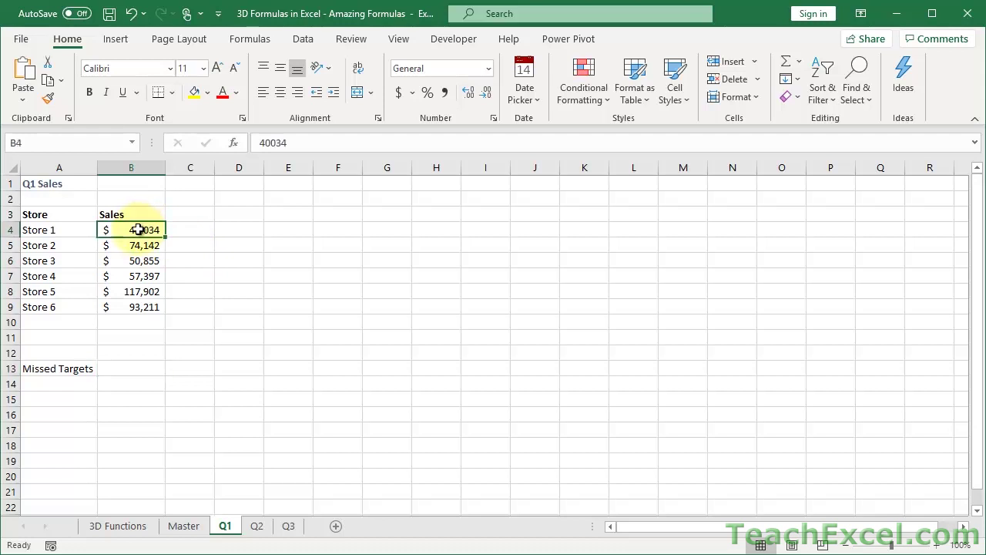
left_click(132, 245)
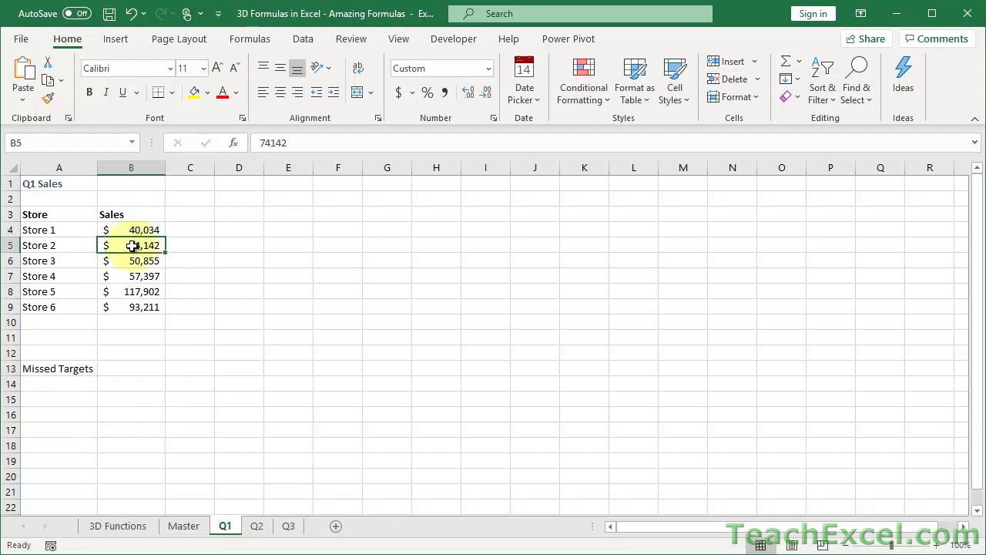
key("ctrl+Page_Down")
key("ctrl+Page_Down")
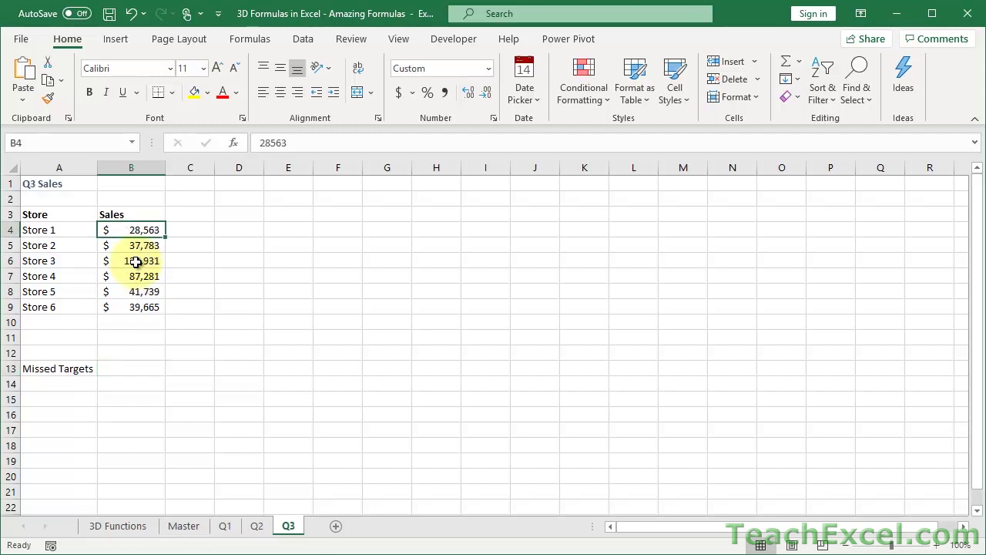
key("ctrl+Page_Up")
key("ctrl+Page_Up")
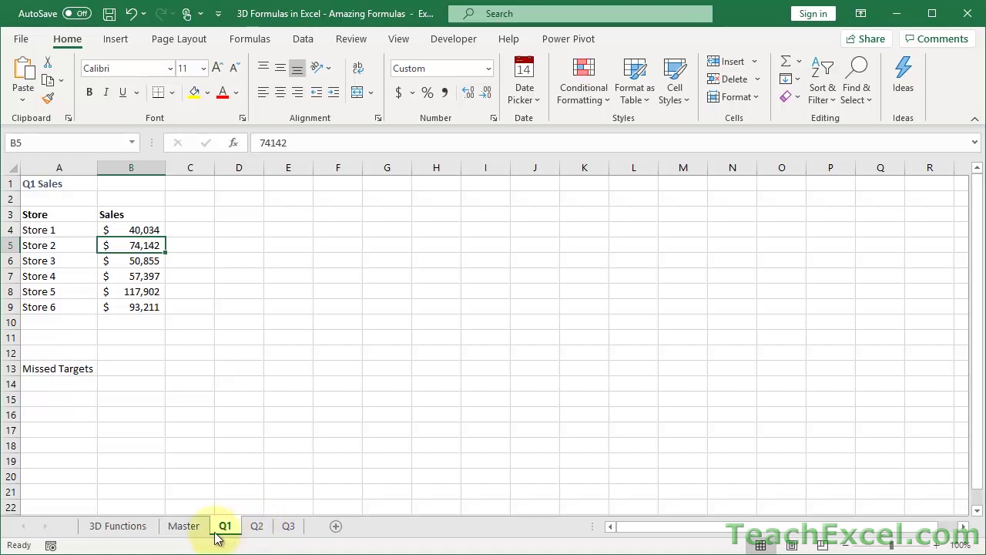
Step: Enter the 3D formula =SUM('Q1:Q3'!B4) as the YTD sales of Store 1 in cell B4 of the Master sheet and review it
left_click(183, 531)
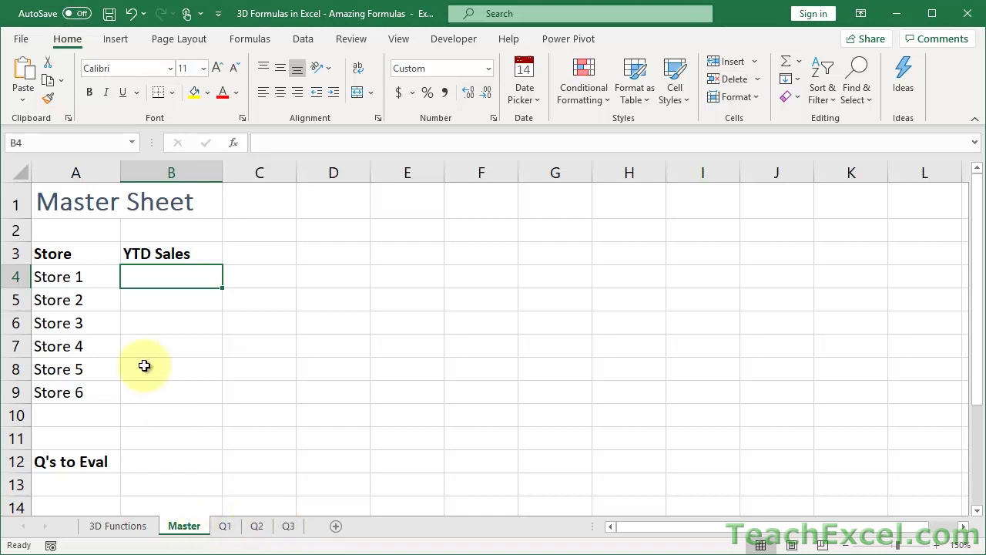
type("=sum")
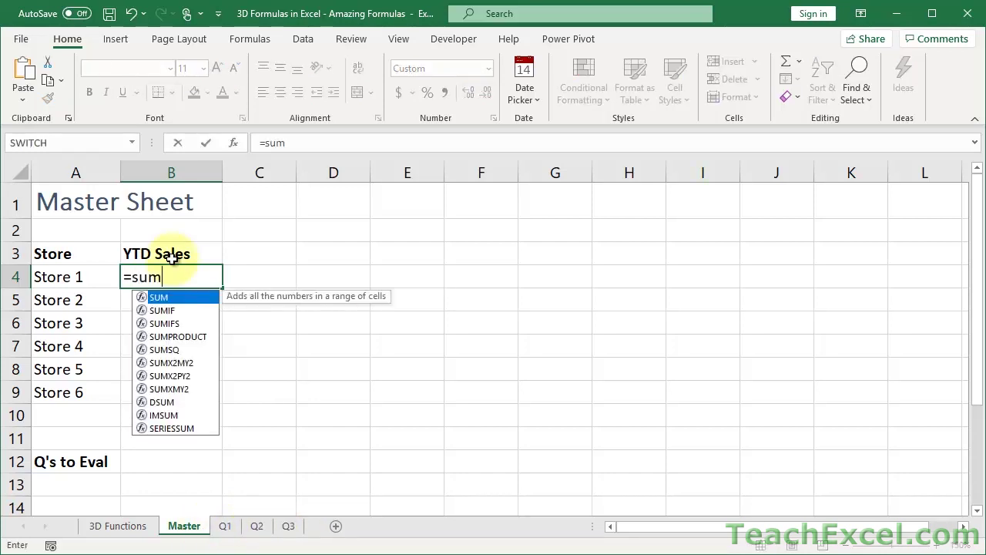
key("Tab")
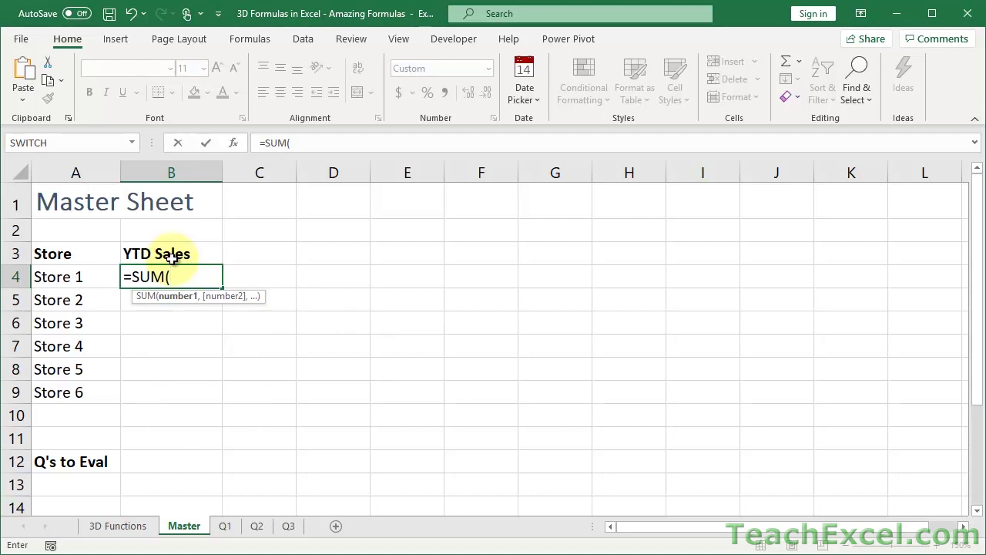
left_click(225, 526)
key("shift")
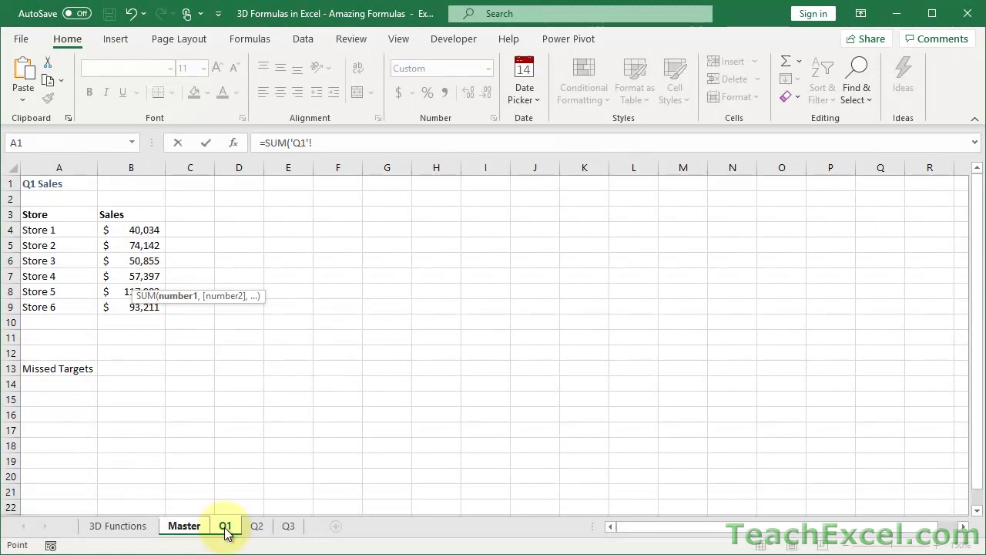
left_click(288, 527, "shift")
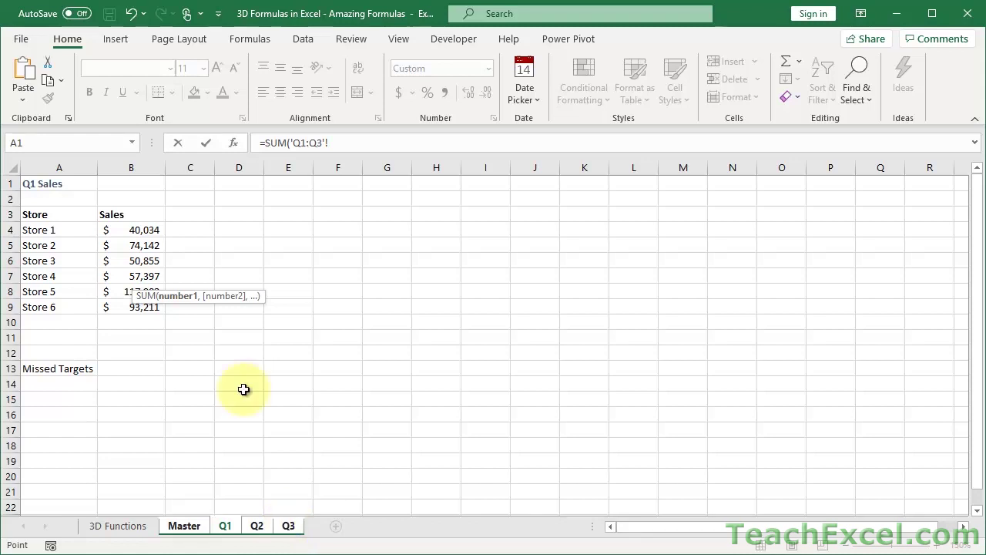
left_click(144, 227)
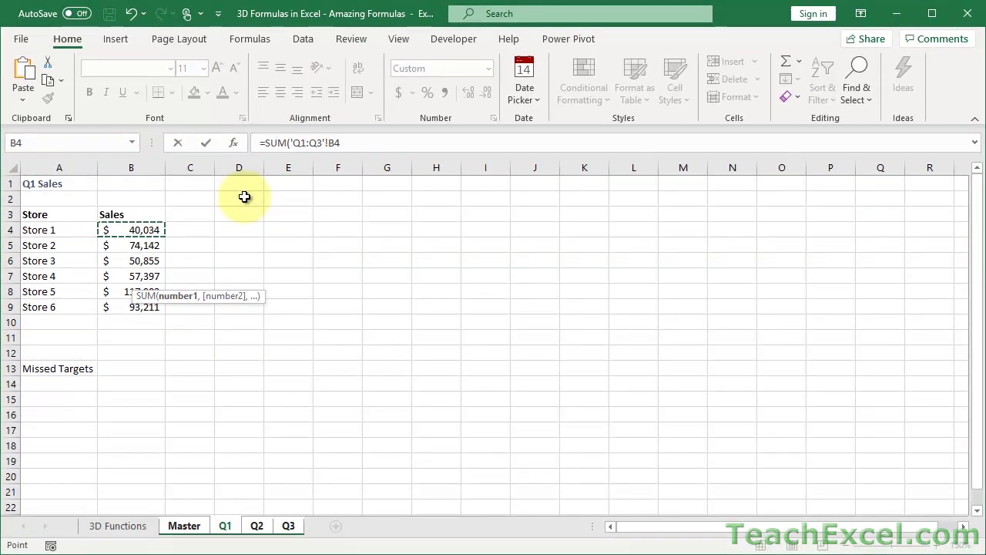
key("Return")
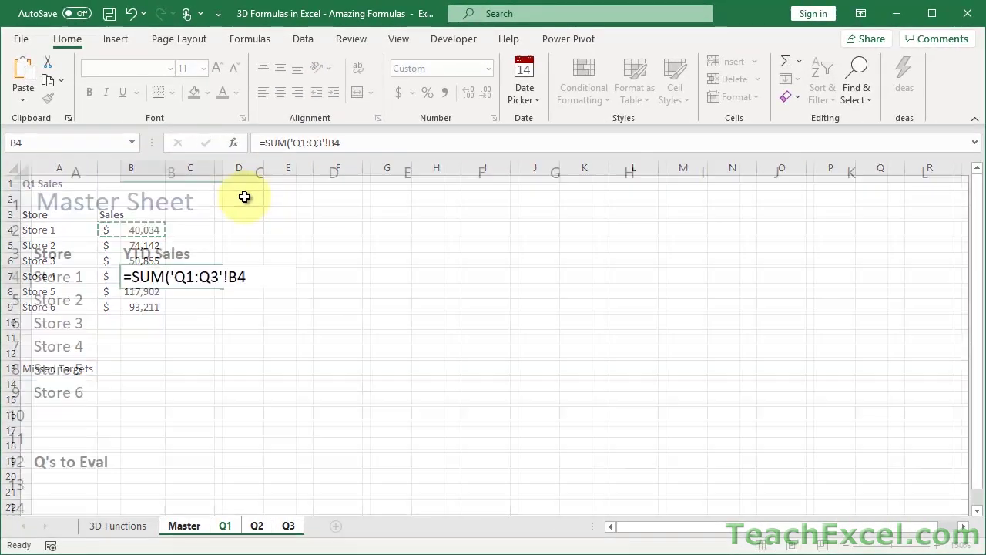
double_click(202, 275)
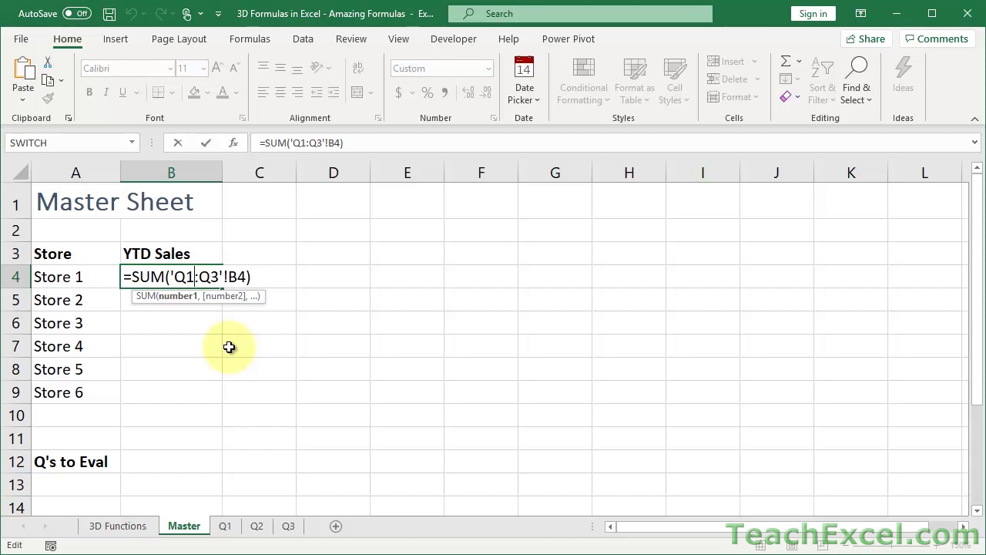
key("Return")
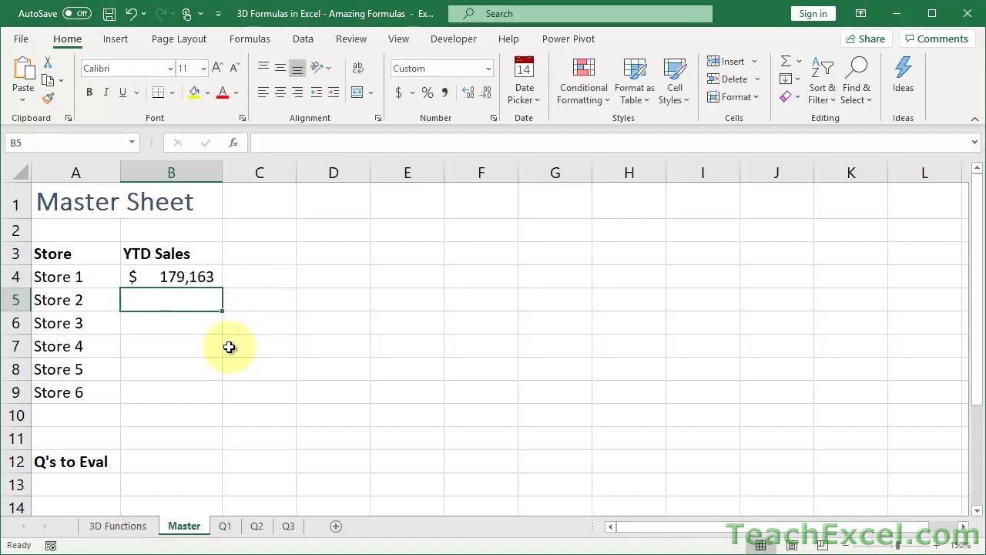
Step: Enter =SUM('Q1:Q3'!B5) as the YTD sales of Store 2 in cell B5 of the Master sheet and check the formula
type("=sum")
key("Tab")
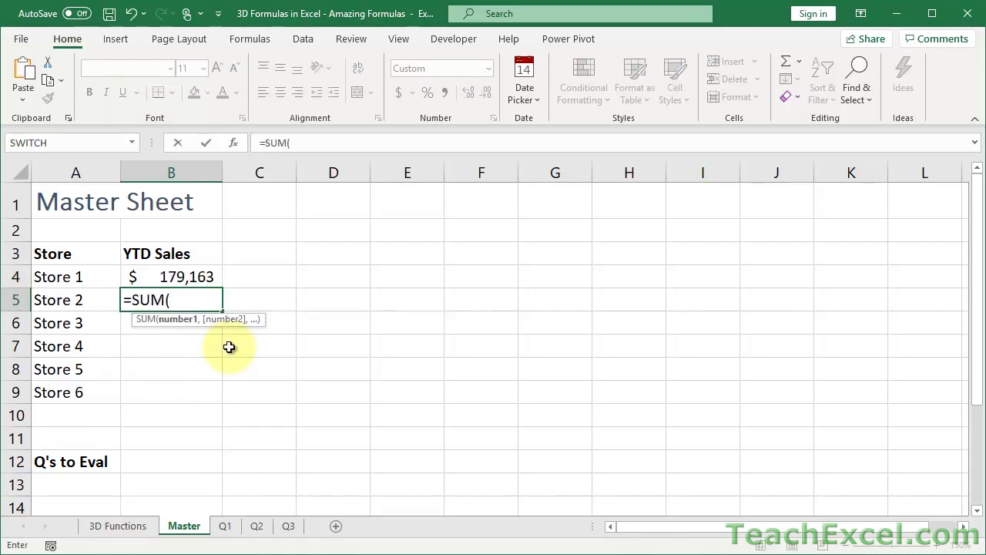
left_click(227, 531)
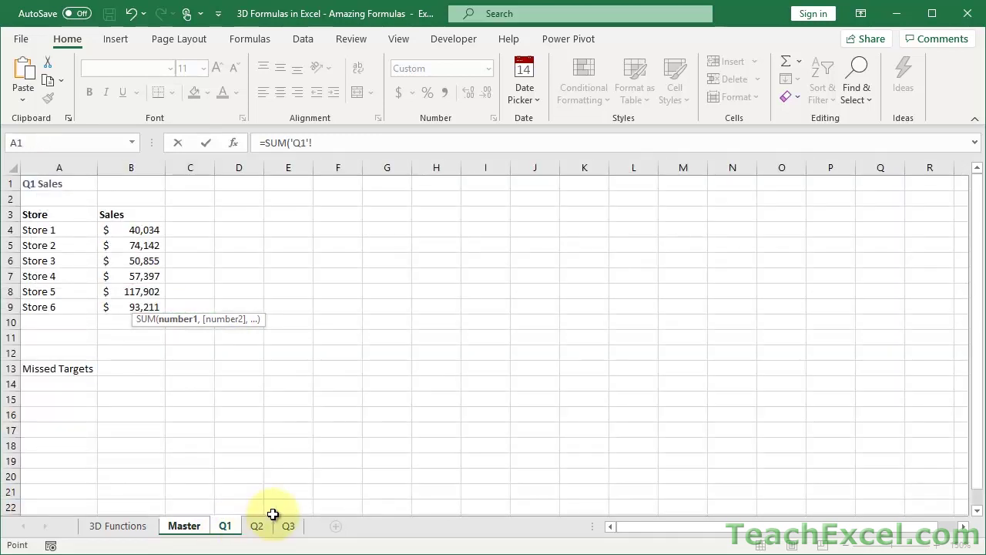
left_click(289, 531, "shift")
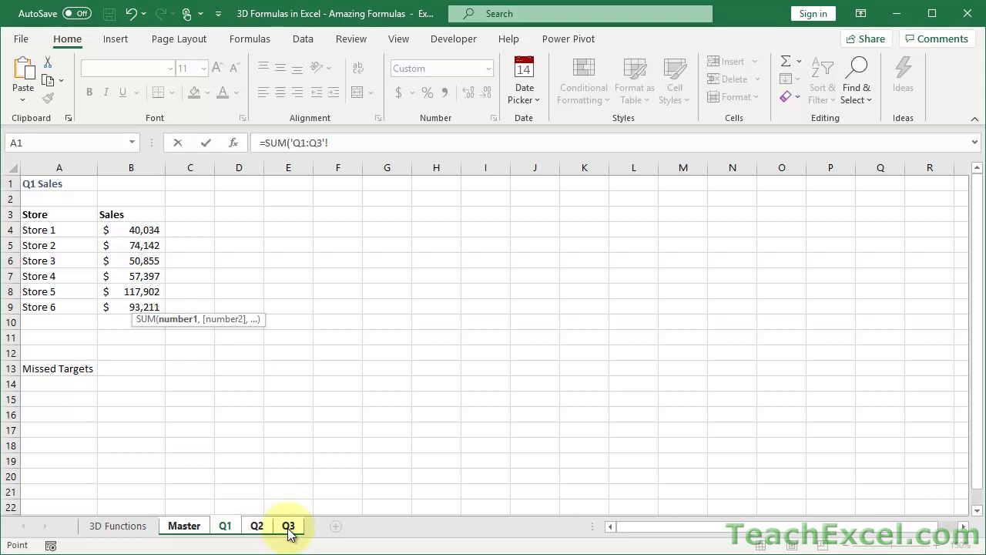
left_click(144, 245)
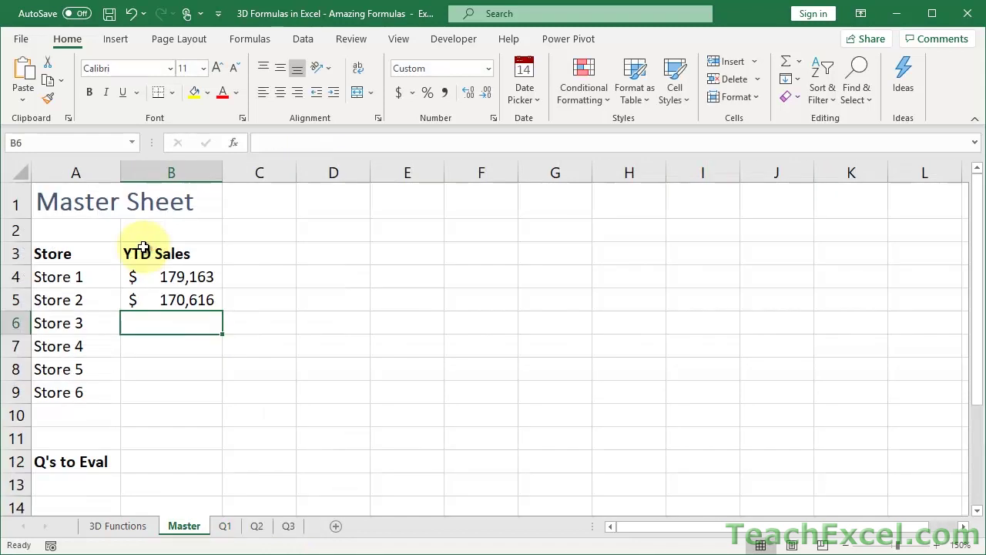
double_click(185, 299)
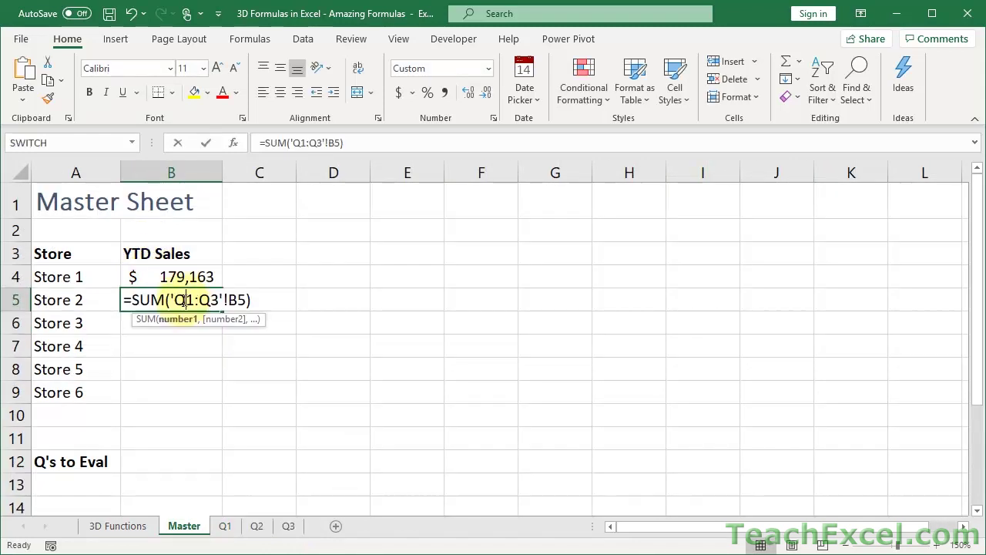
key("Escape")
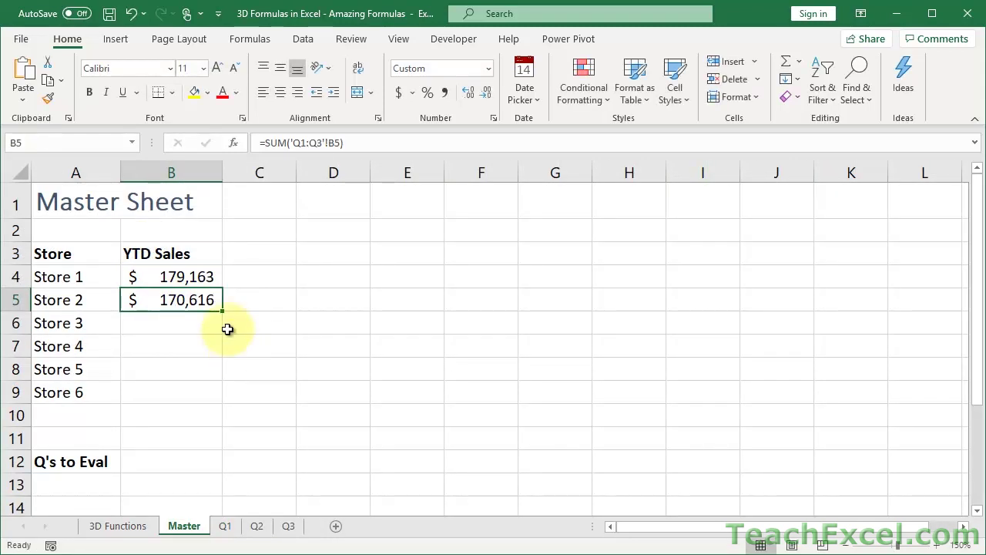
Step: Fill the Store 2 formula down from B5 through B9 and inspect the copied formulas for Store 6 and Store 4
left_click_drag(223, 312, 219, 402)
double_click(197, 393)
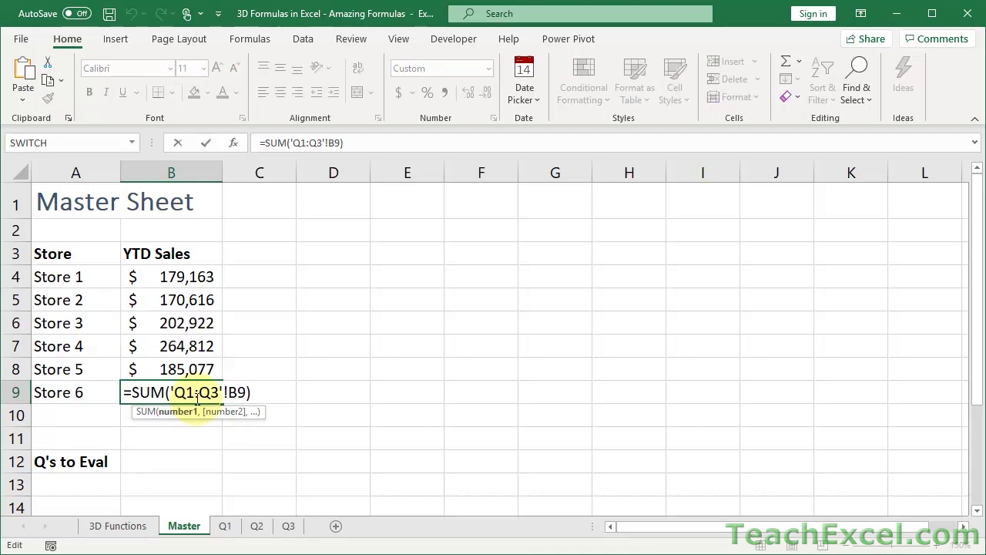
key("Escape")
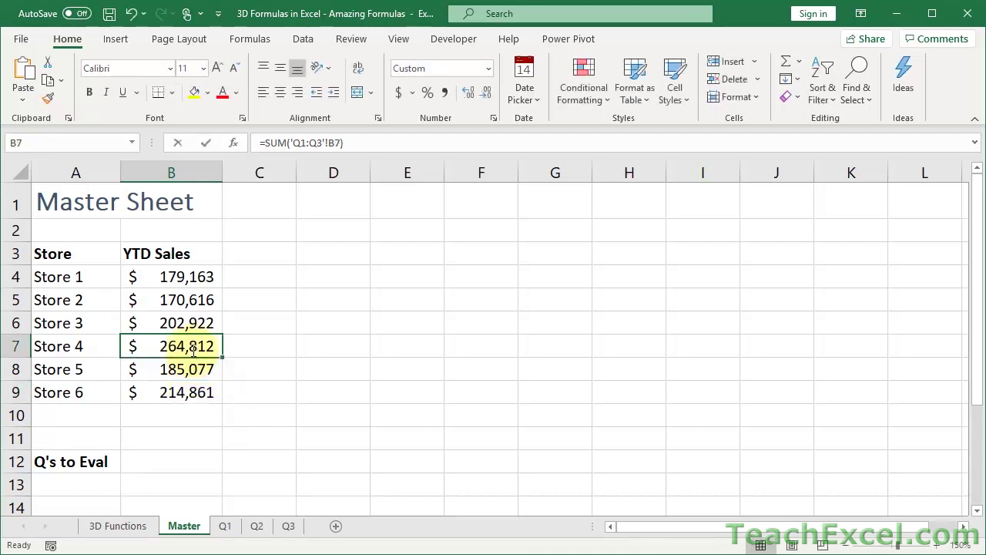
double_click(195, 346)
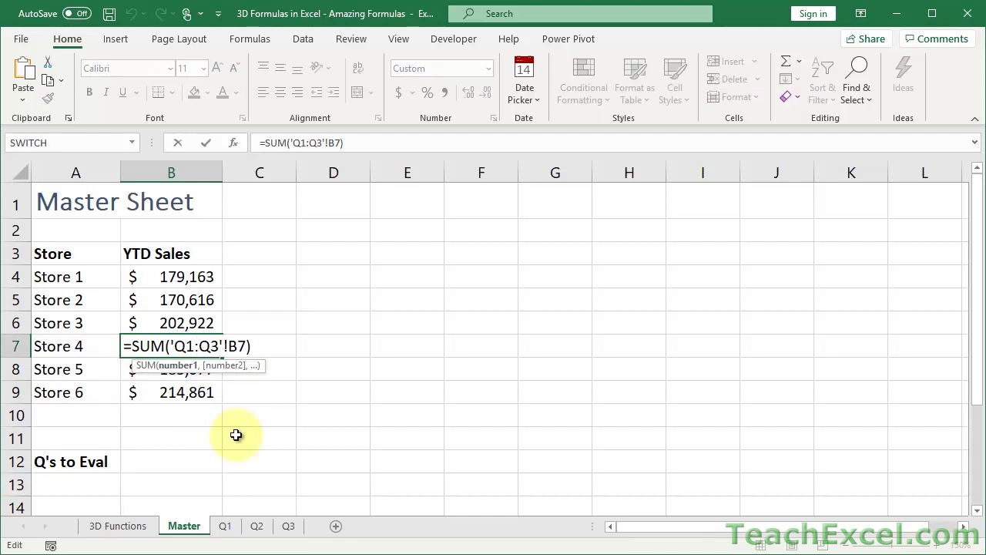
Step: Review the Store 1 3D formula in cell B4 of the Master sheet
key("Escape")
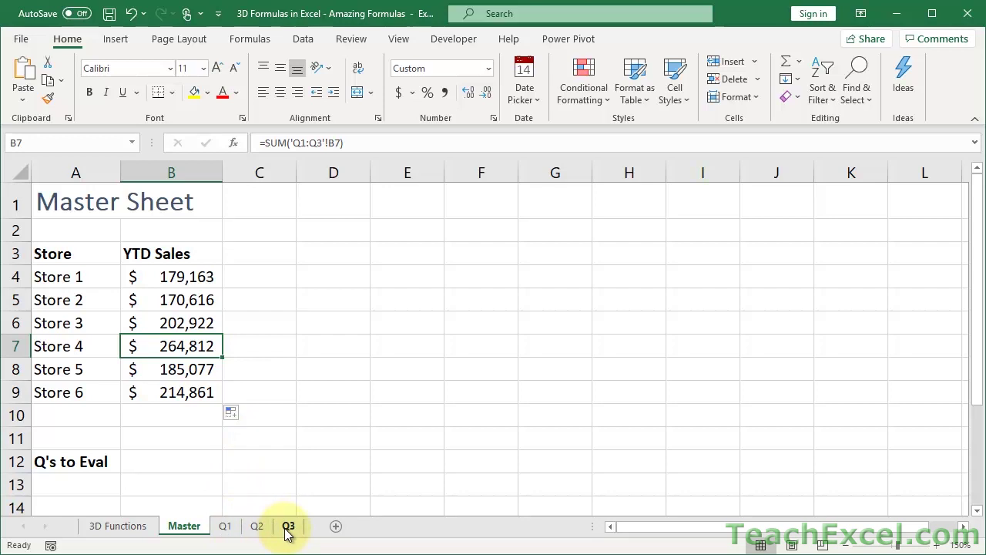
left_click(171, 283)
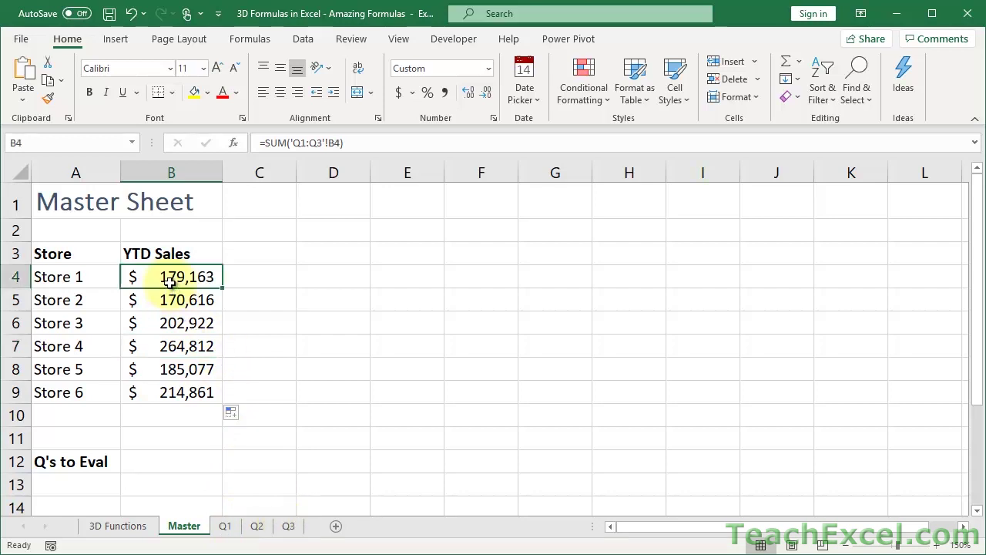
double_click(170, 279)
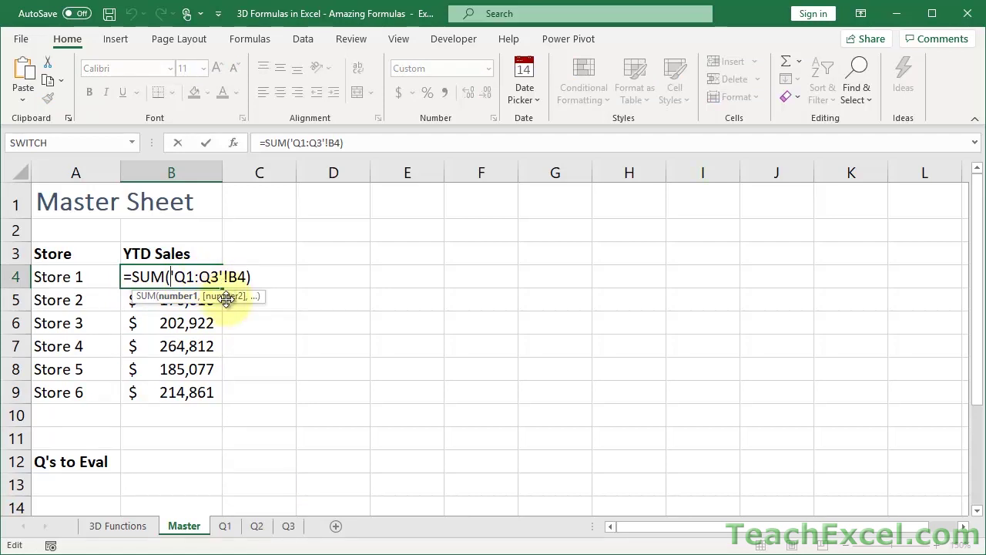
key("Escape")
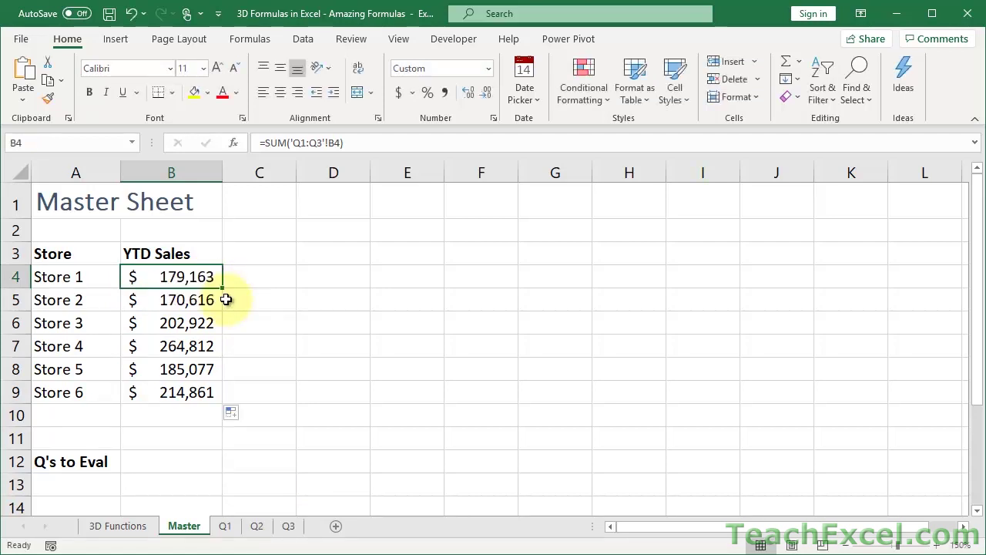
Step: Move the Q3 sheet in front of the Master sheet and inspect the Store 1 formula in Master cell B4
left_click(288, 526)
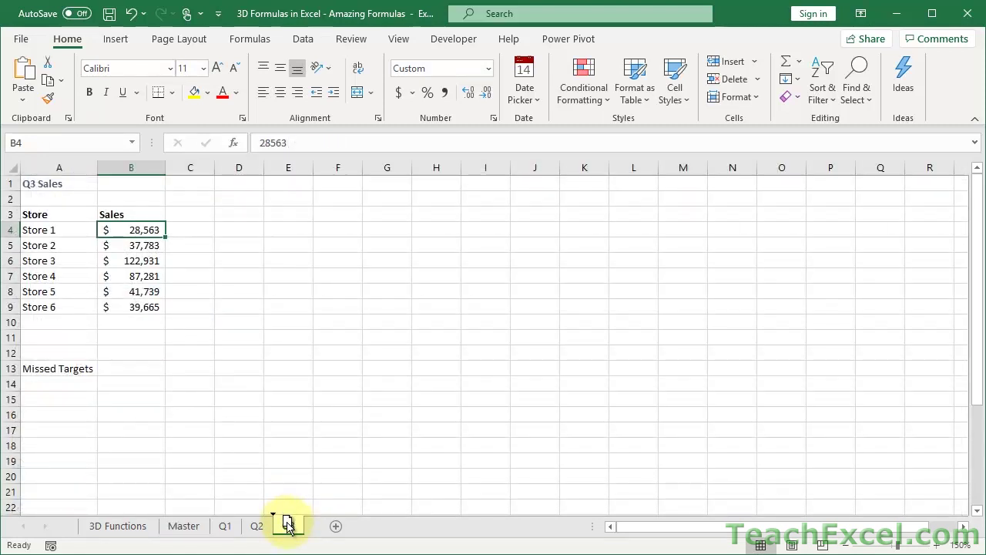
left_click_drag(207, 526, 169, 528)
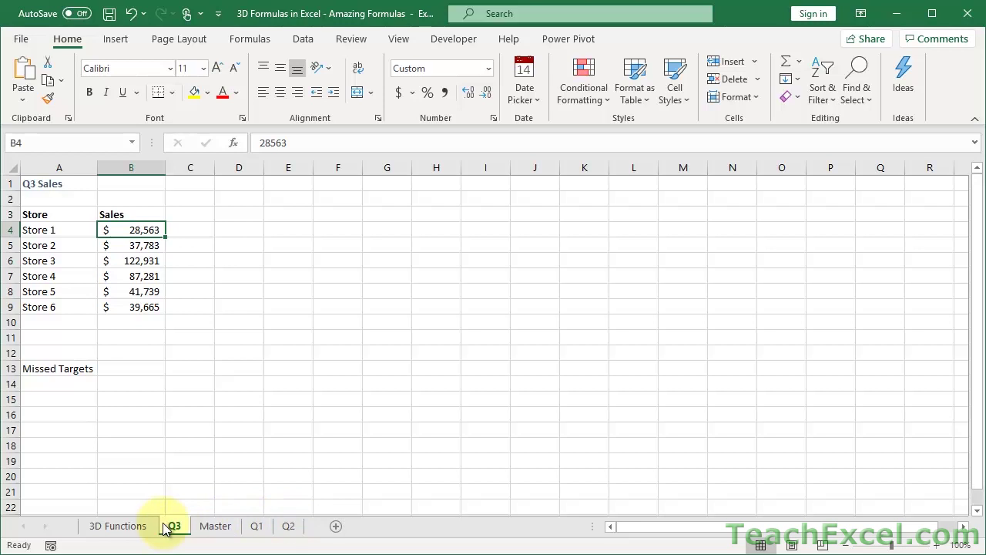
left_click(206, 528)
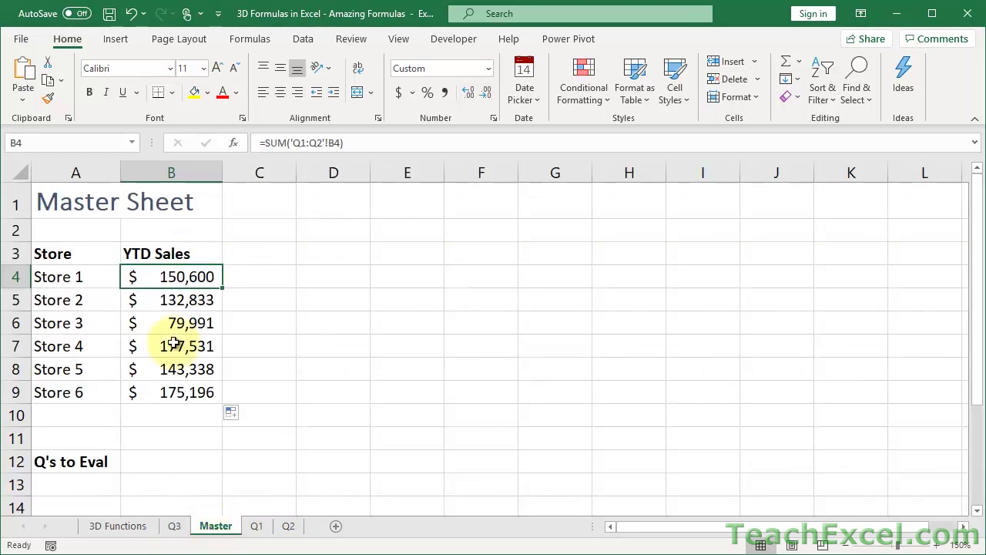
double_click(162, 274)
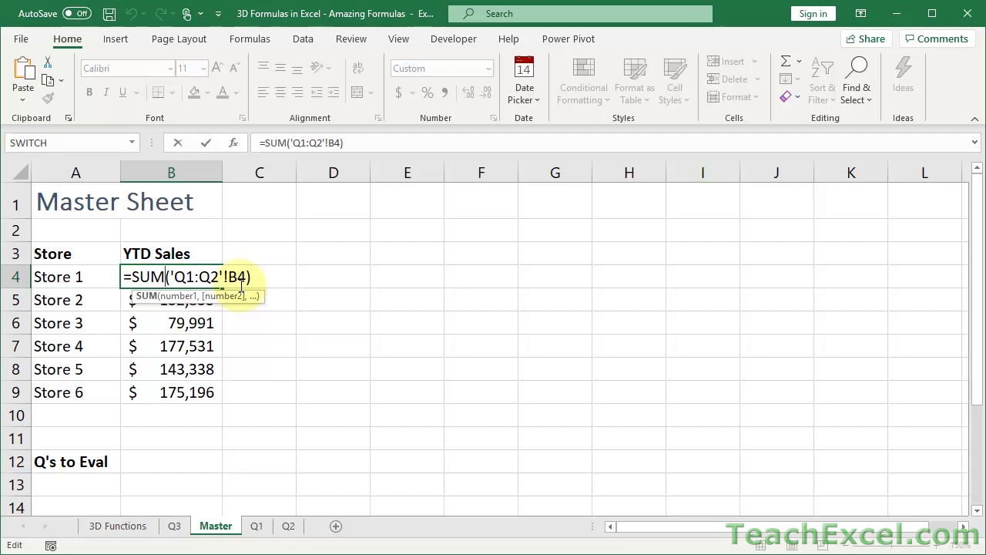
key("ctrl+Return")
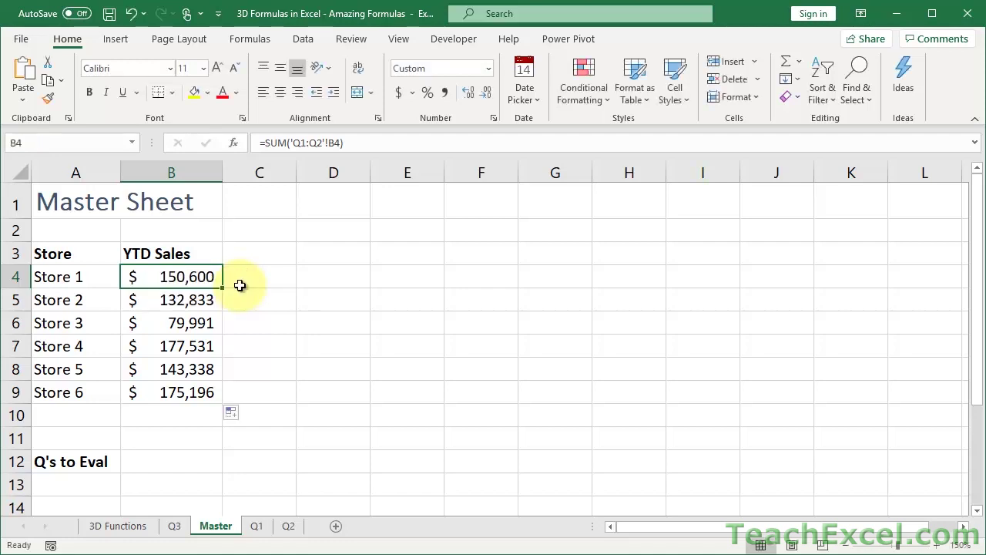
Step: Move the Q3 sheet back behind Q2 and recheck the Store 1 formula in Master cell B4
left_click(173, 532)
left_click_drag(173, 527, 312, 533)
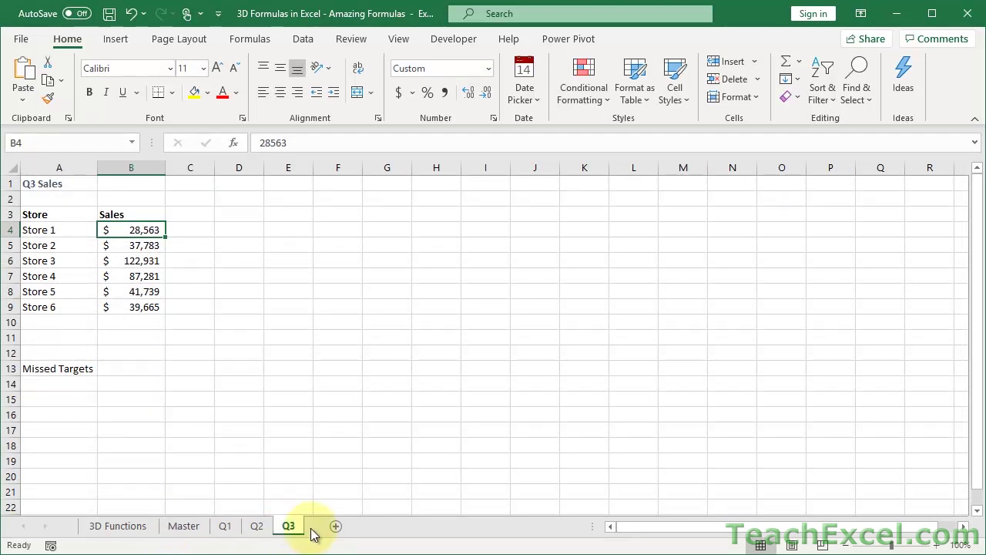
left_click(189, 526)
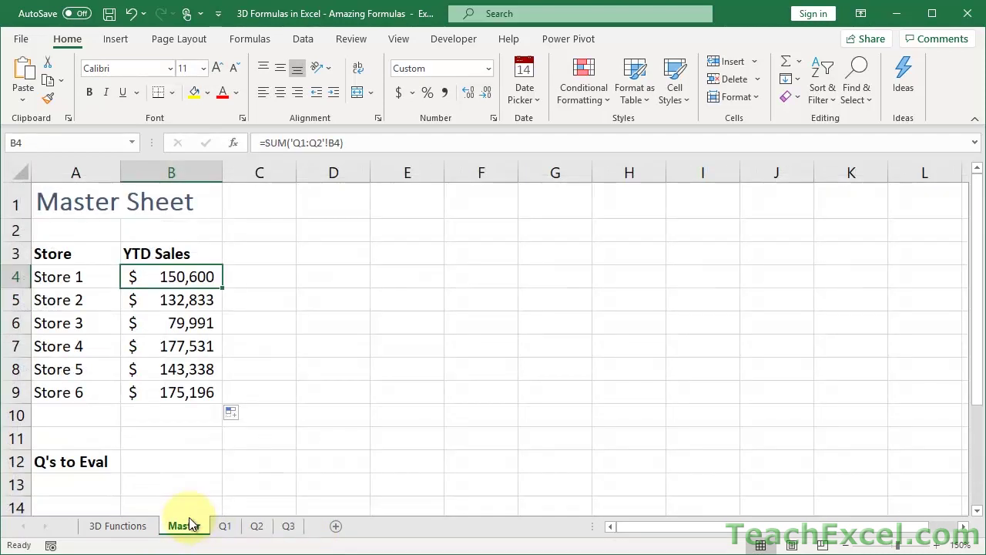
double_click(171, 275)
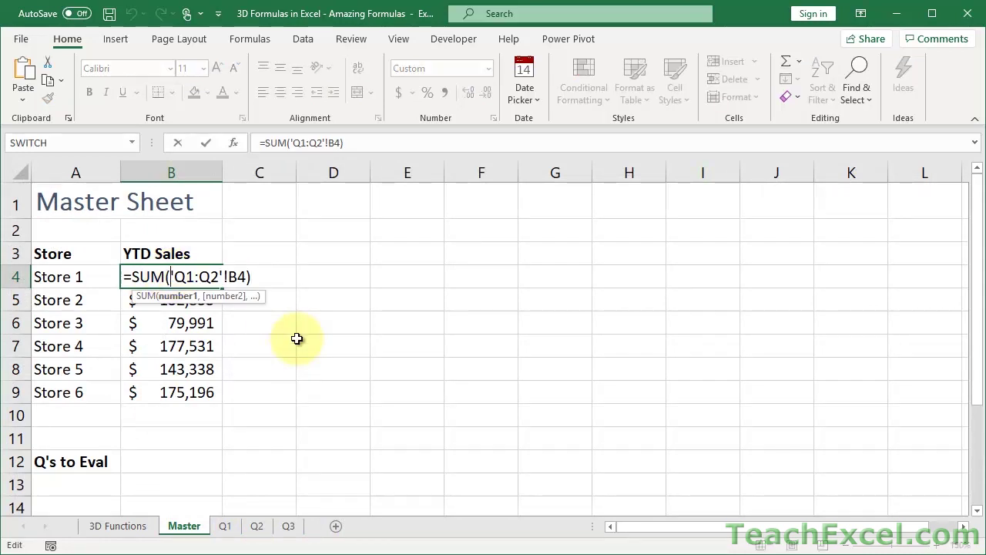
key("ctrl+Return")
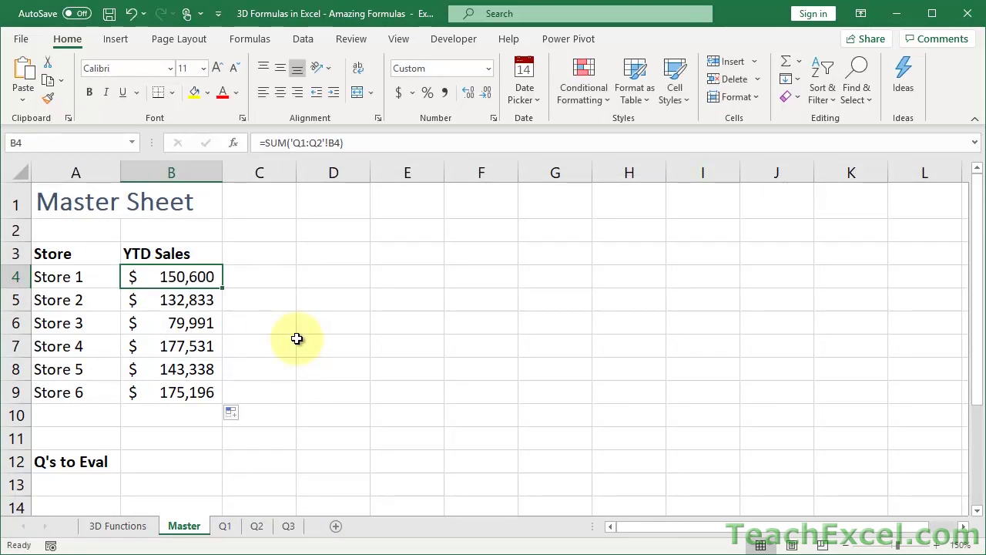
Step: Look through the quarter sheets, place Q3 between Q1 and Q2, and check the Store 1 formula on the Master sheet
left_click(288, 527)
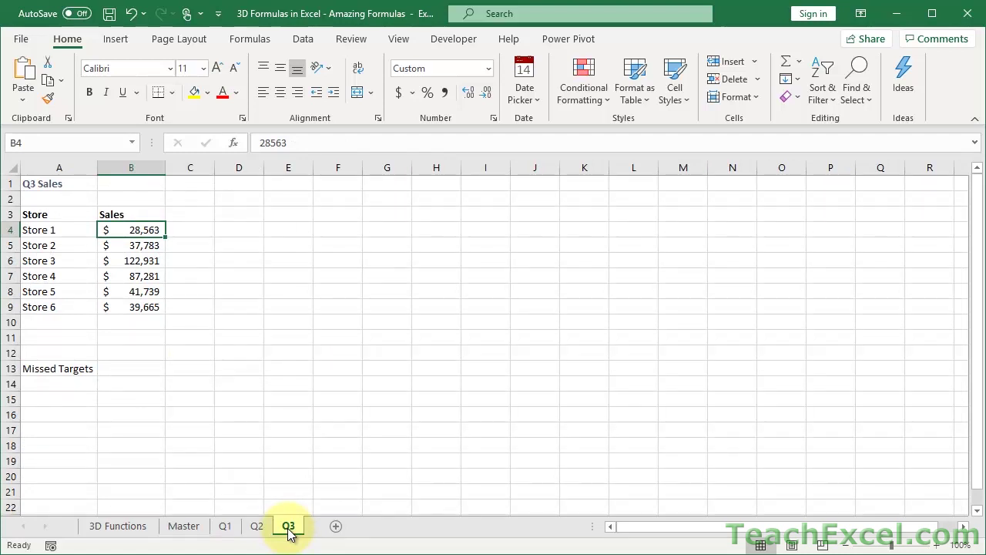
left_click(225, 527)
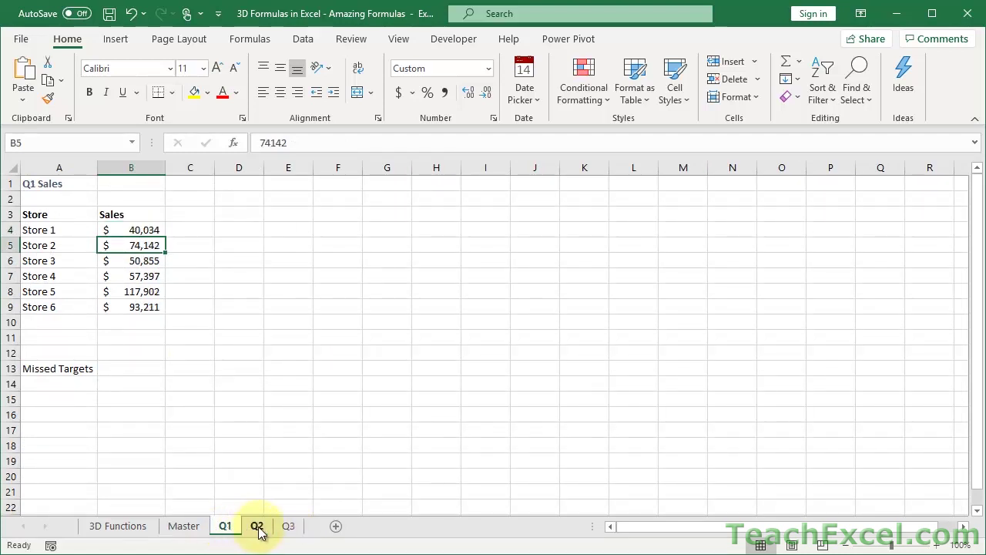
left_click(256, 527)
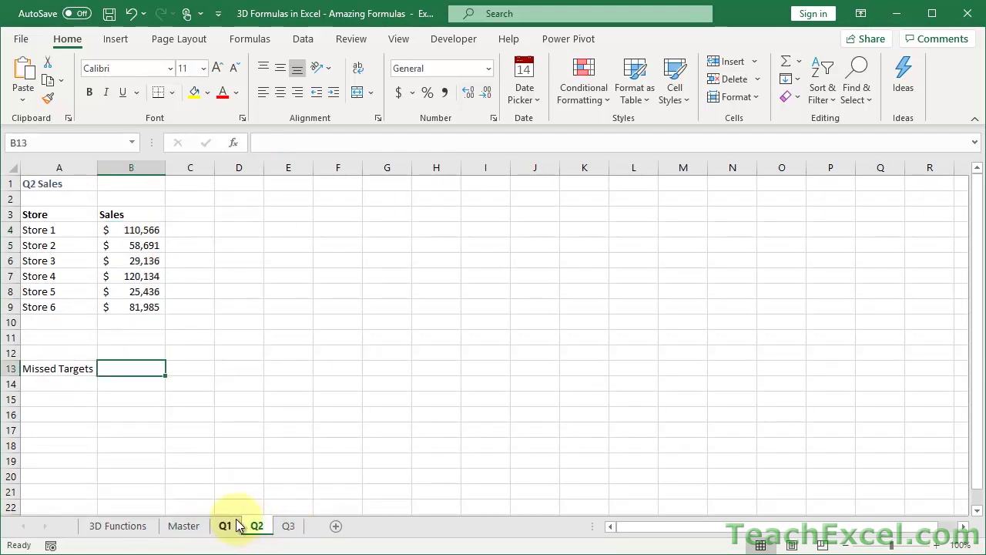
left_click(290, 532)
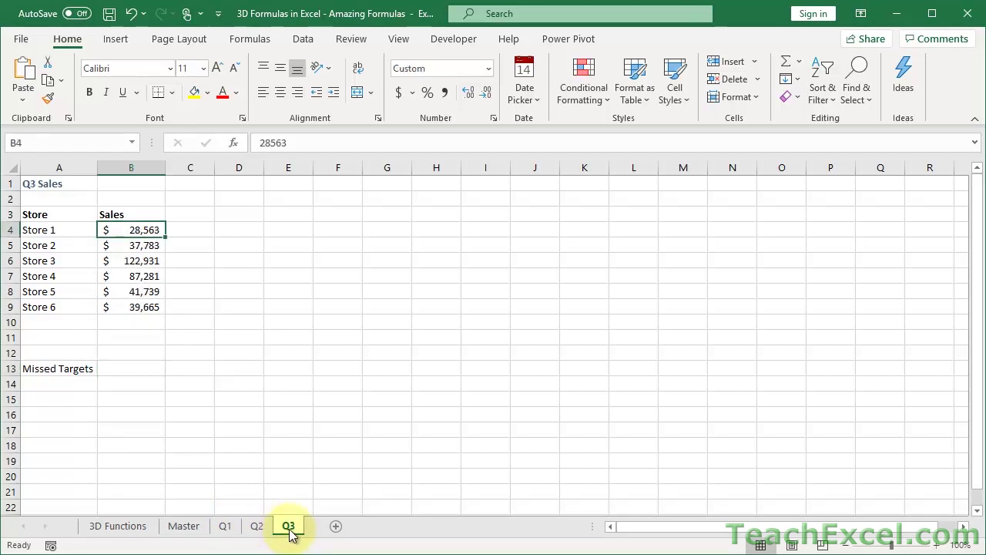
left_click_drag(290, 533, 247, 531)
left_click(185, 527)
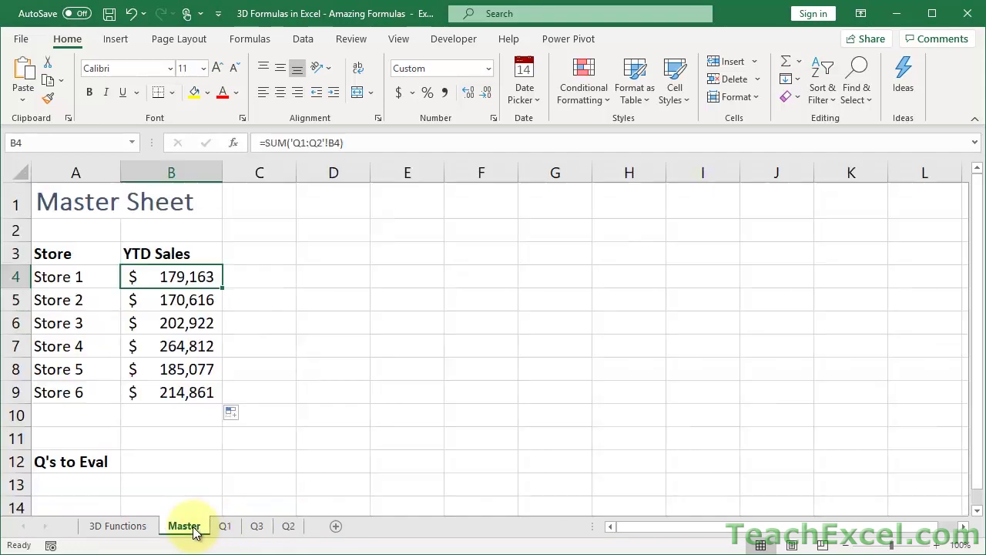
double_click(185, 276)
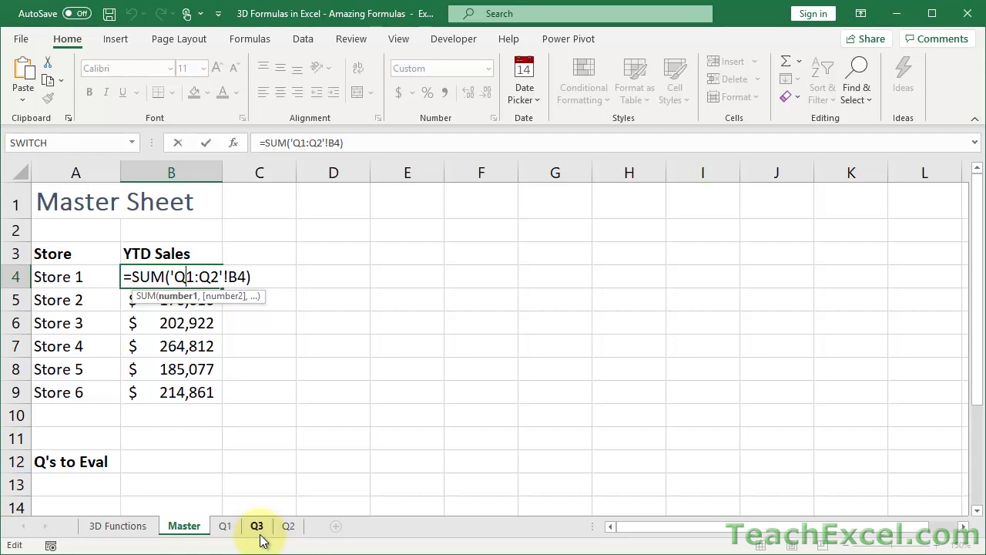
key("Escape")
Step: Enter =1/0 as the Store 1 sales in cell B4 of Q3 and check its effect on Master cell B4
left_click(258, 527)
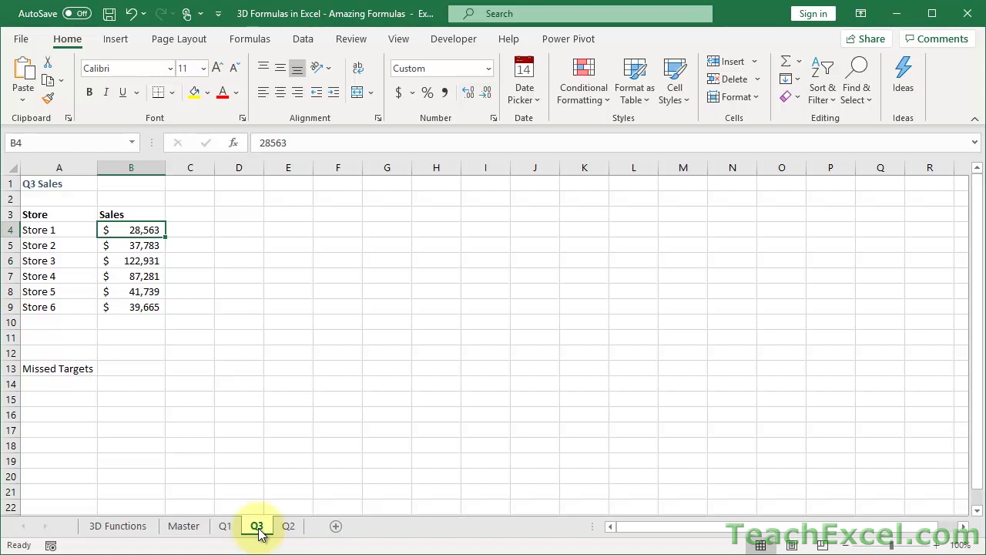
key("Delete")
type("=1/0")
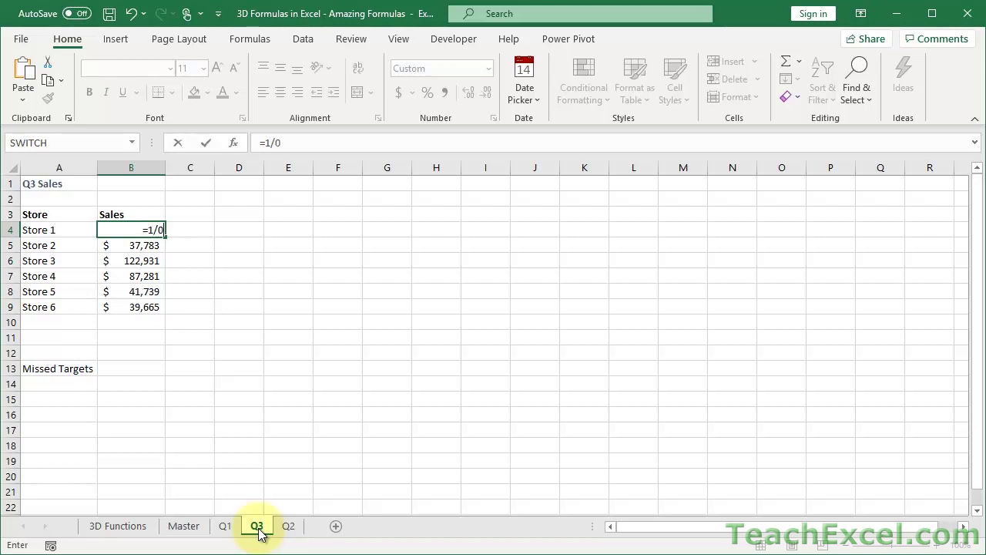
key("Return")
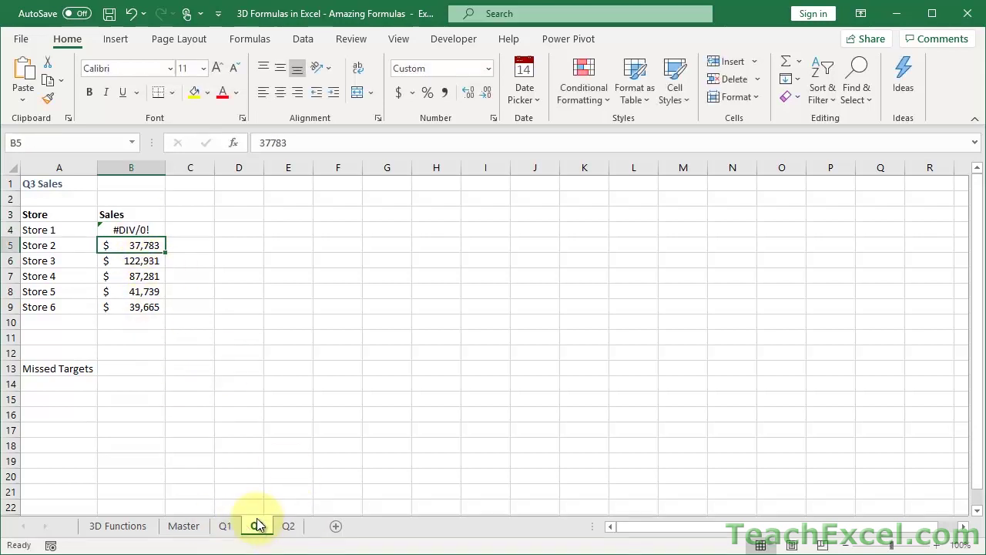
left_click(188, 526)
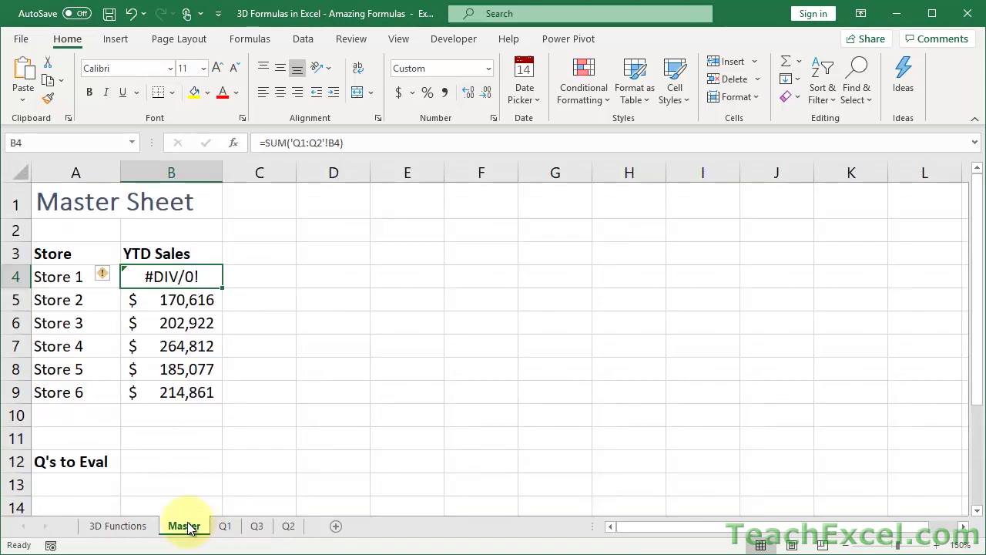
double_click(160, 279)
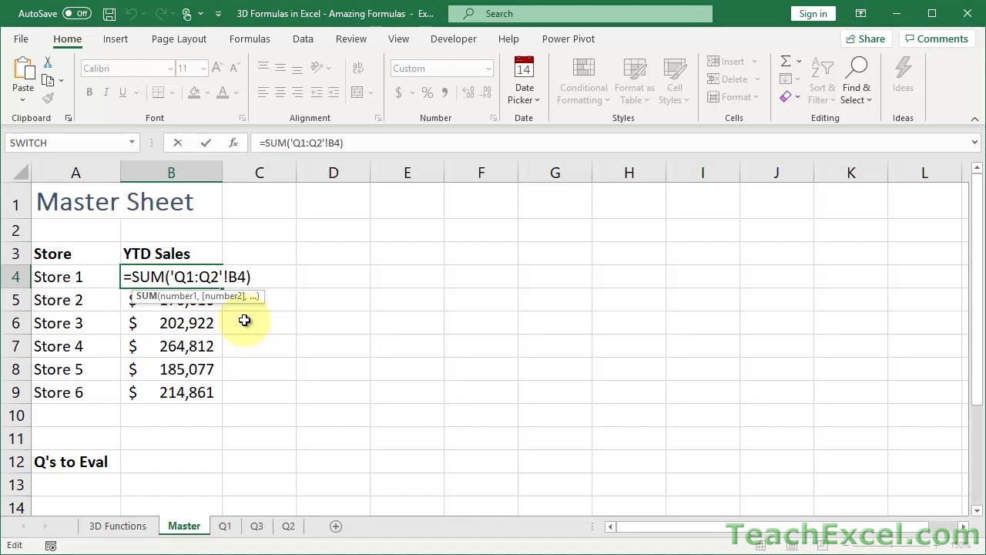
key("ctrl+Return")
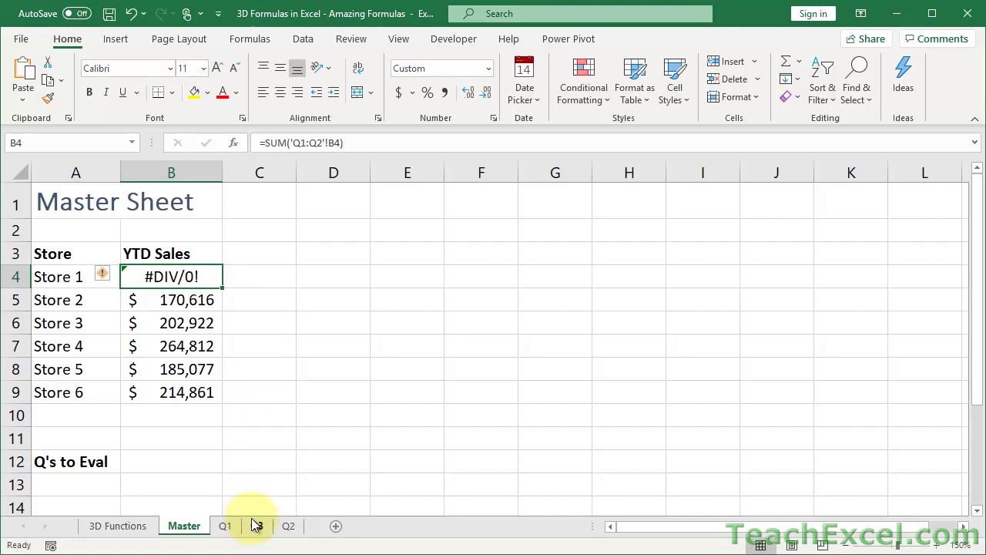
Step: Undo the =1/0 entry in Q3 cell B4 and move the Q3 sheet back behind Q2
left_click(257, 526)
key("ctrl+z")
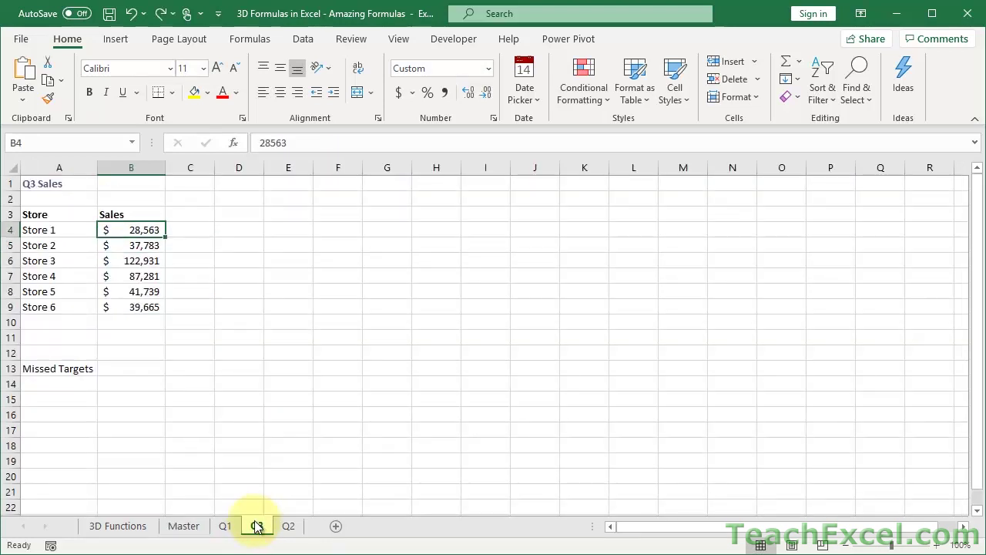
left_click_drag(256, 525, 312, 532)
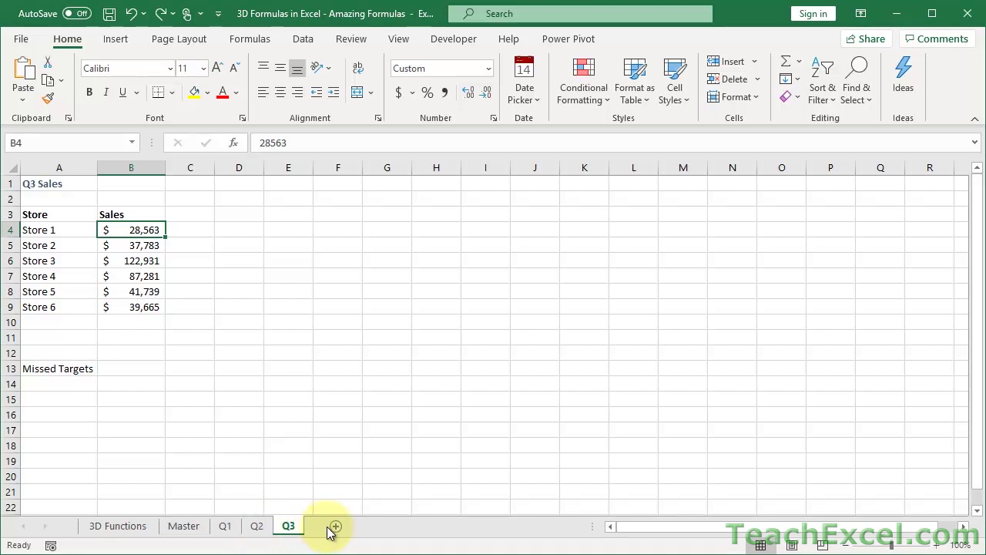
Step: Add two blank sheets after Q3, naming the first "(" and the second ")"
left_click(336, 529)
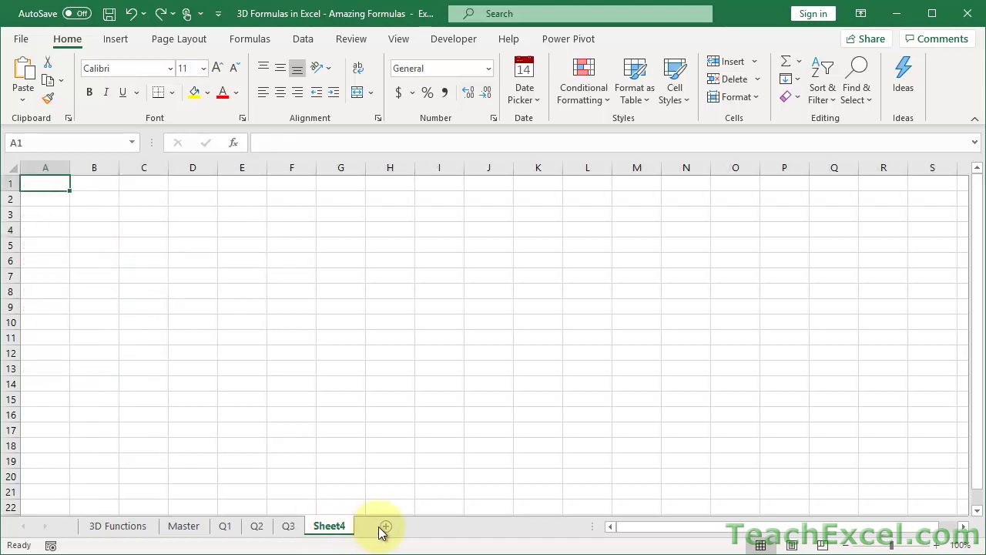
left_click(385, 527)
left_click(327, 527)
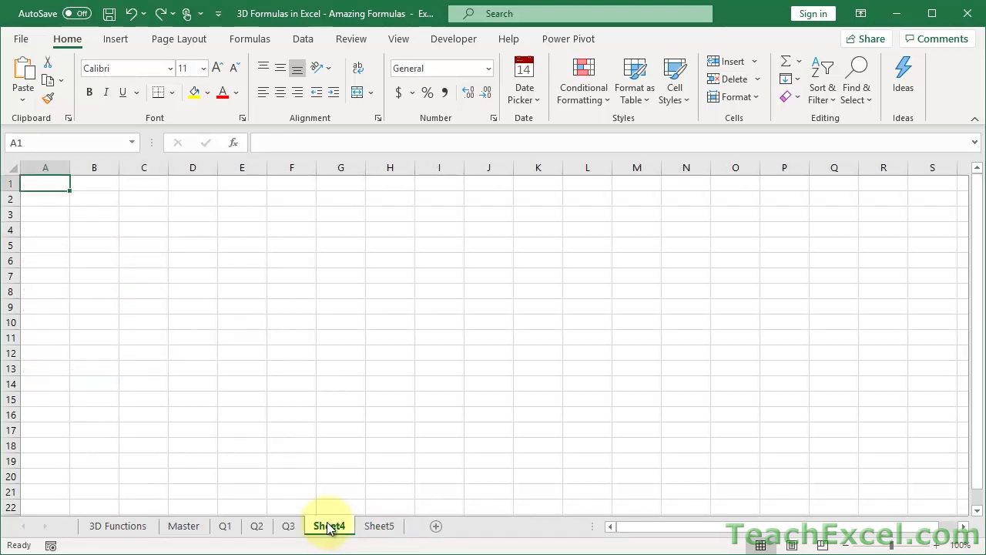
double_click(329, 526)
type("(")
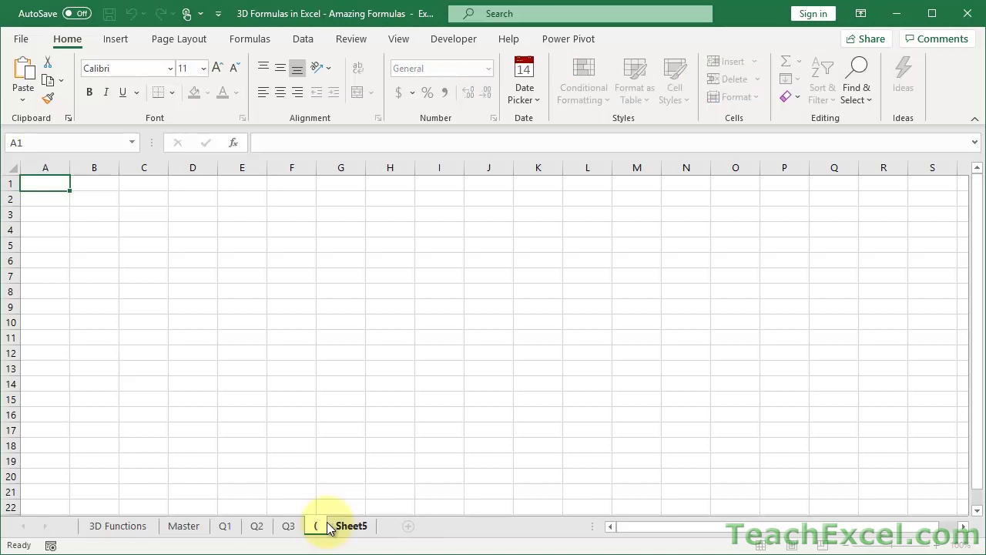
left_click(351, 526)
double_click(350, 526)
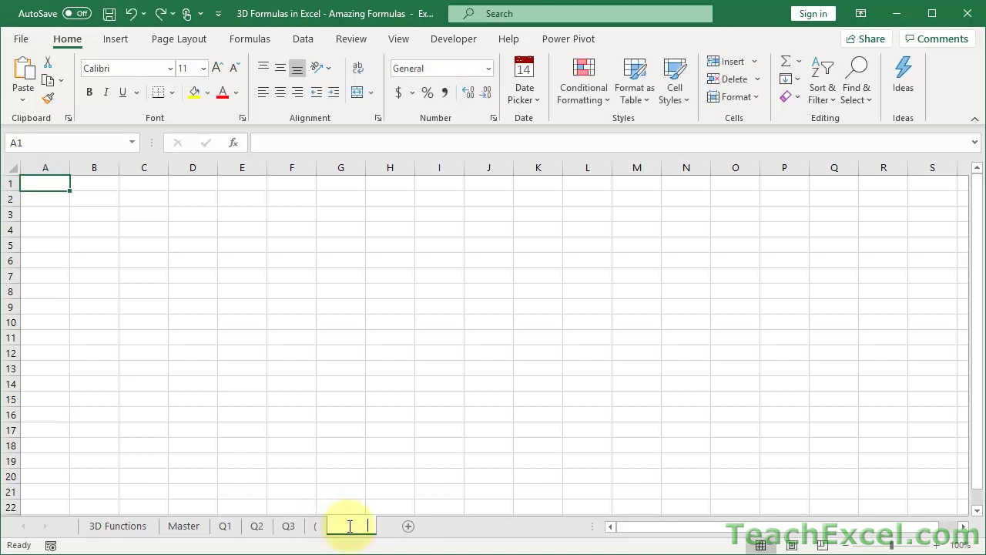
type(")")
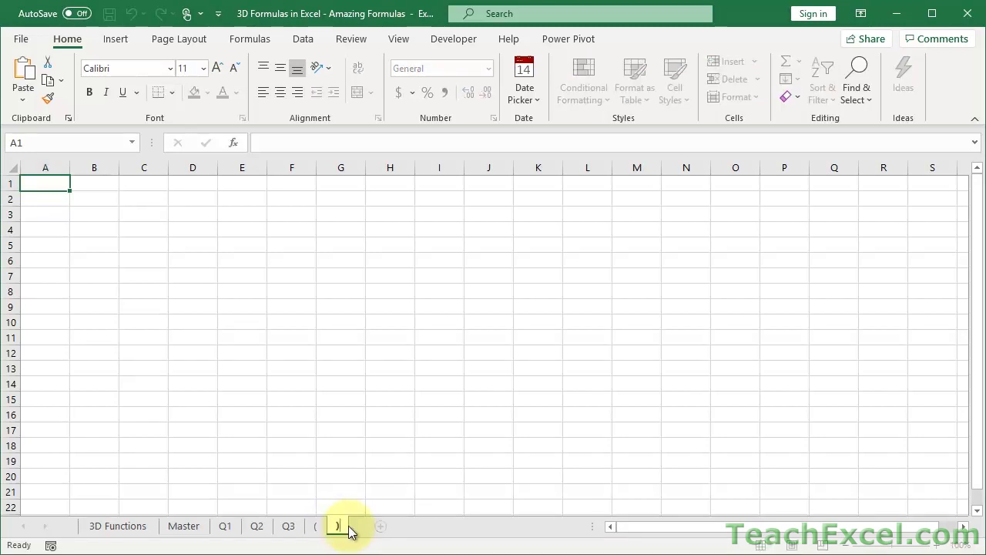
key("Return")
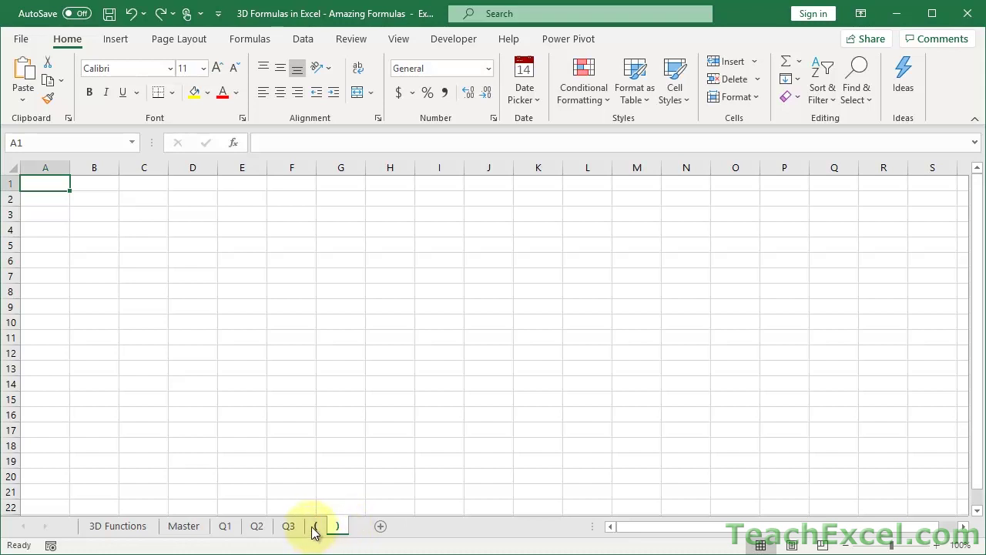
Step: Move the "(" sheet in front of Q1 so both blank sheets enclose the quarters, and return to the Master sheet
left_click_drag(314, 530, 214, 530)
left_click(340, 530)
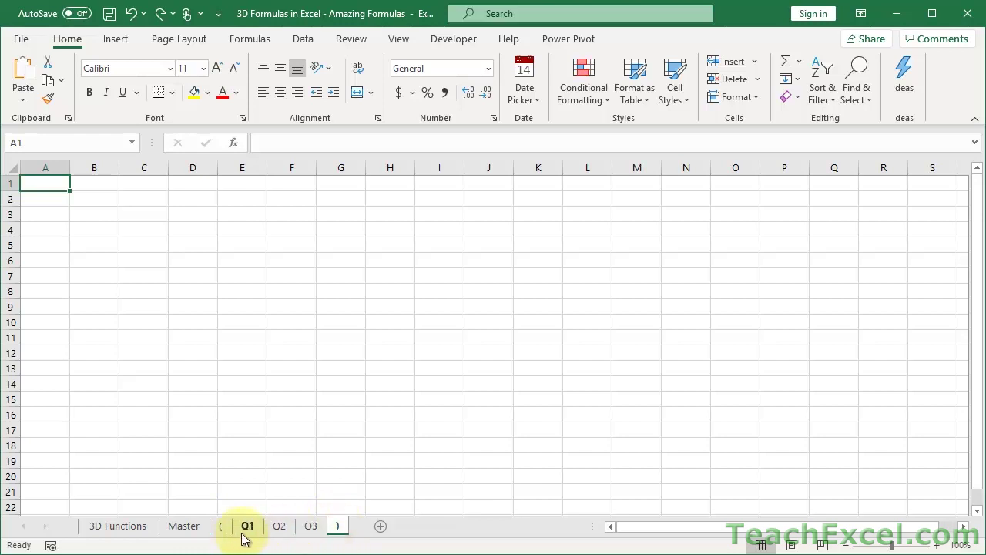
left_click(189, 529)
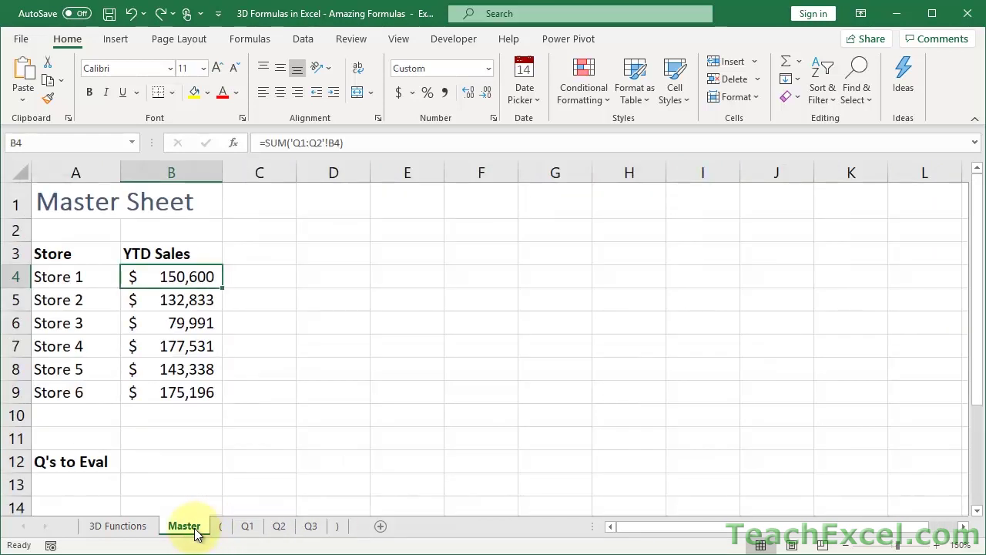
Step: Look over the blank "(" and ")" sheets, then replace the Store 1 formula in Master cell B4 with =SUM('(:)'!B4)
left_click(219, 530)
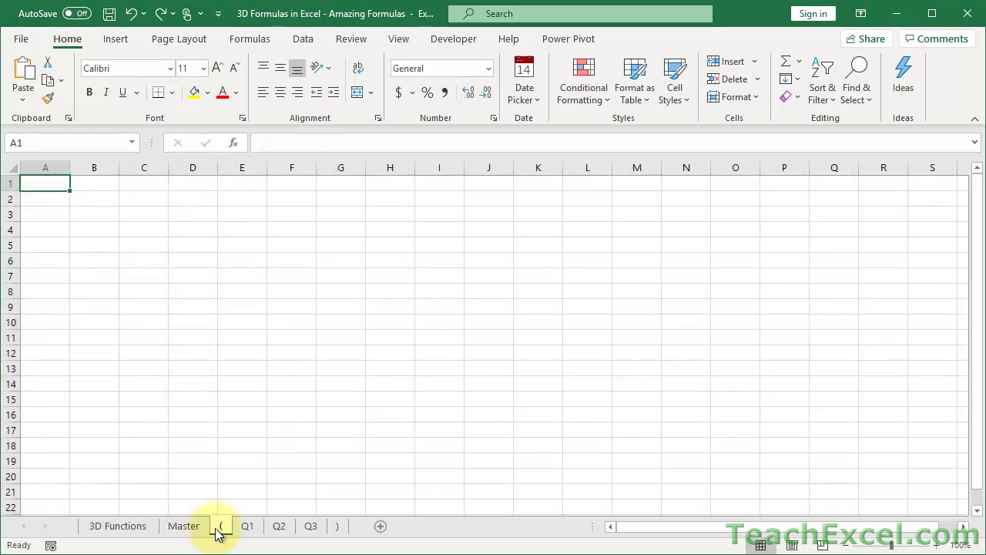
left_click(340, 531)
left_click(189, 530)
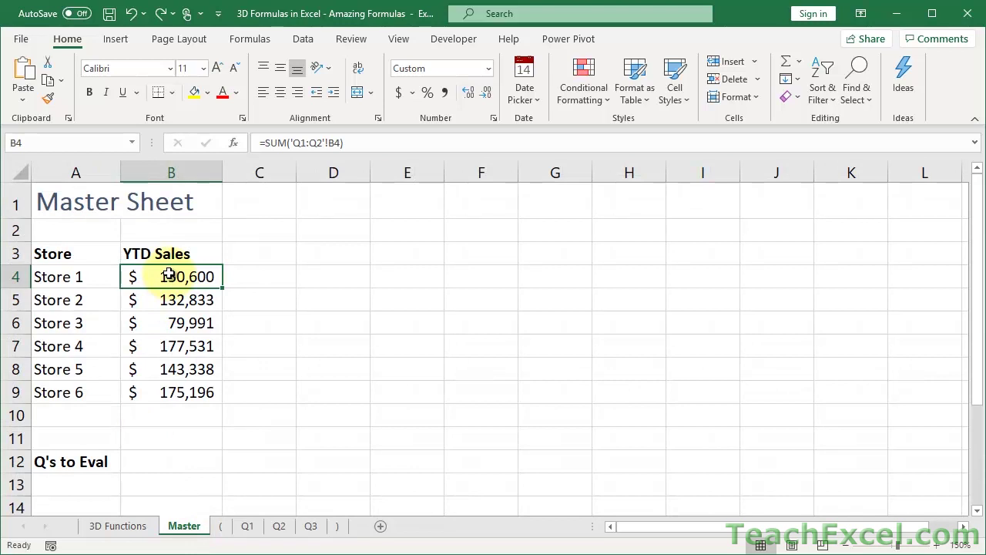
type("=sum")
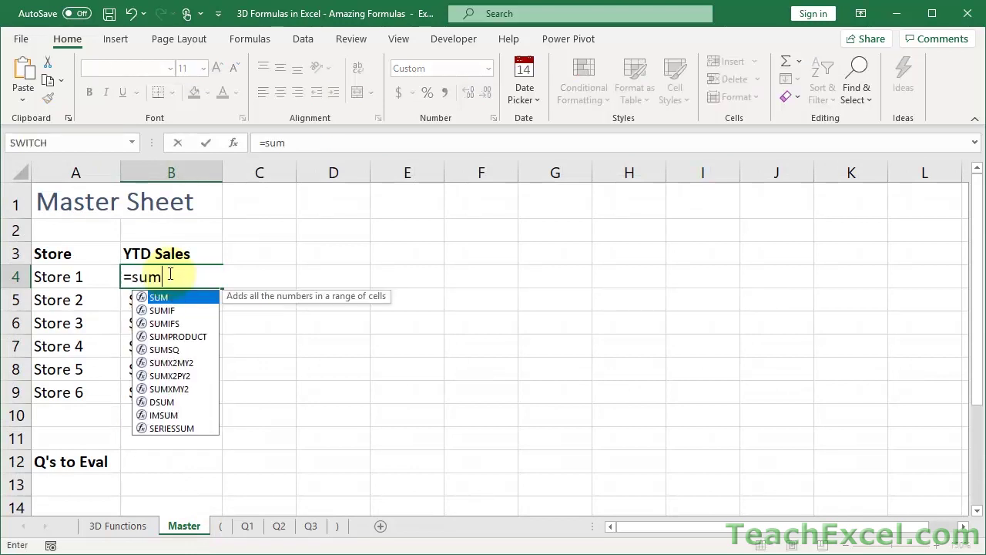
key("Tab")
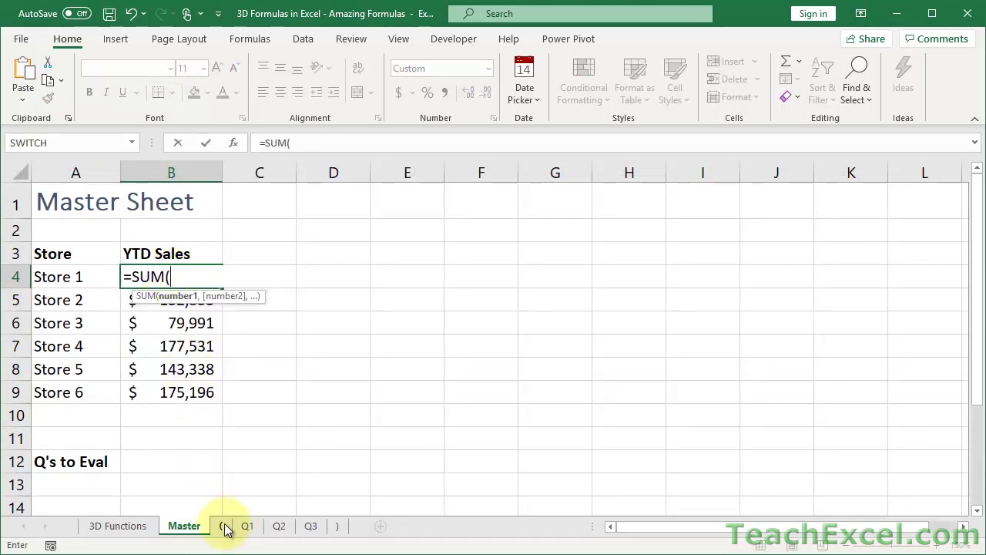
left_click(226, 525)
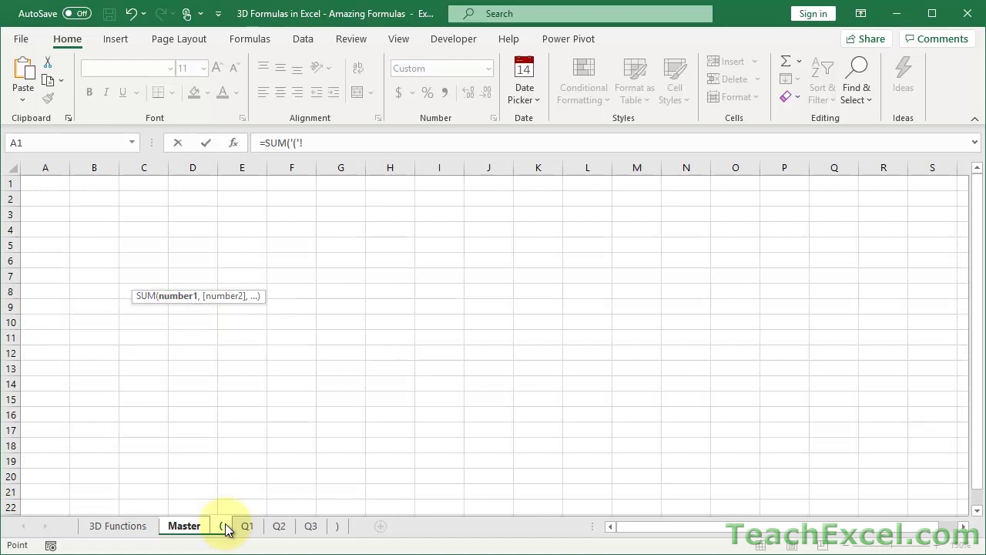
left_click(337, 525, "shift")
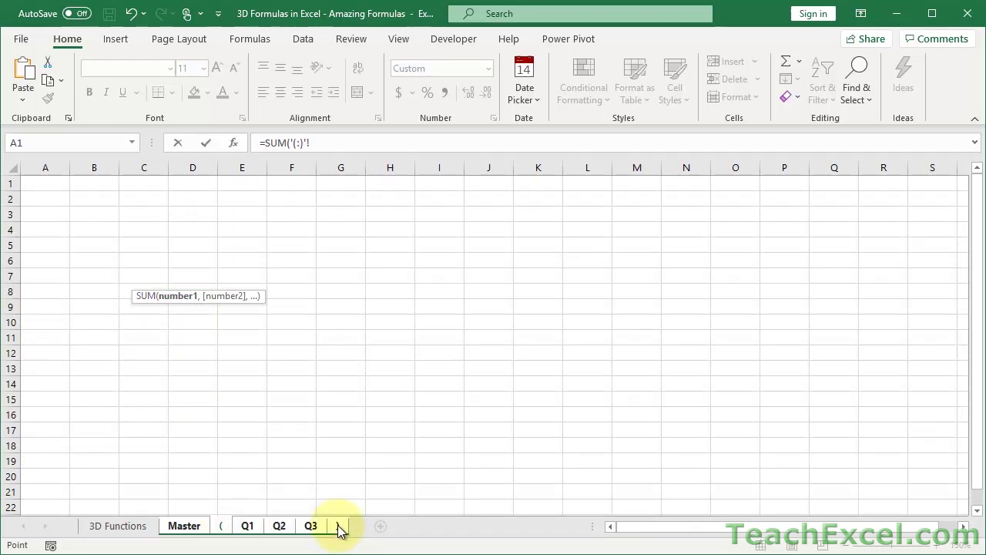
left_click(94, 232)
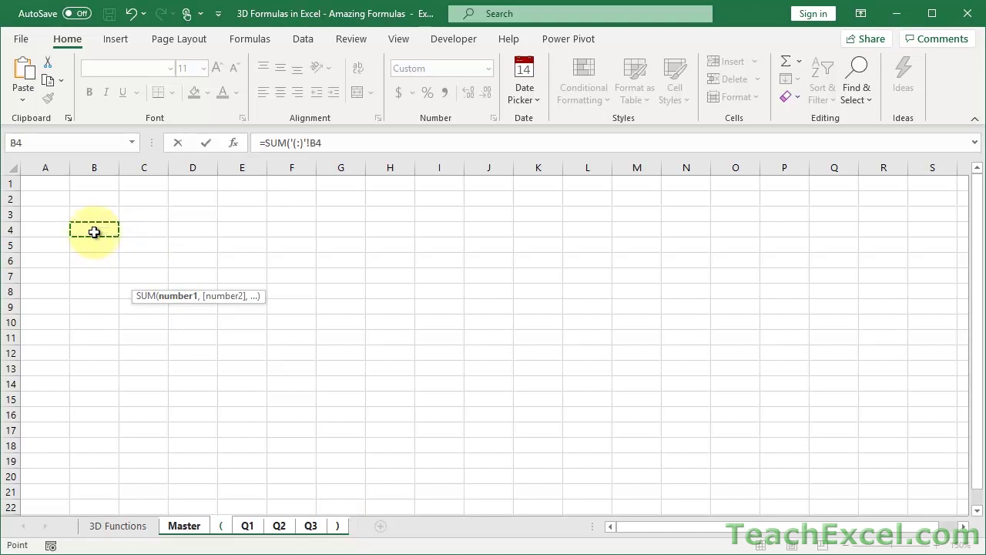
key("Return")
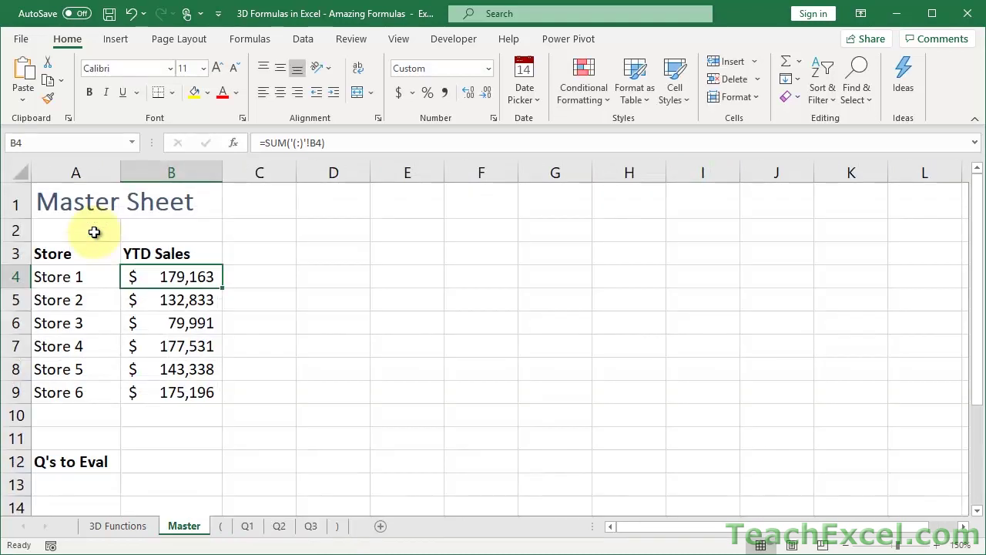
Step: Review the bracket-sheet SUM formula in Master cell B4 and fill it down through B9 for all six stores
double_click(157, 275)
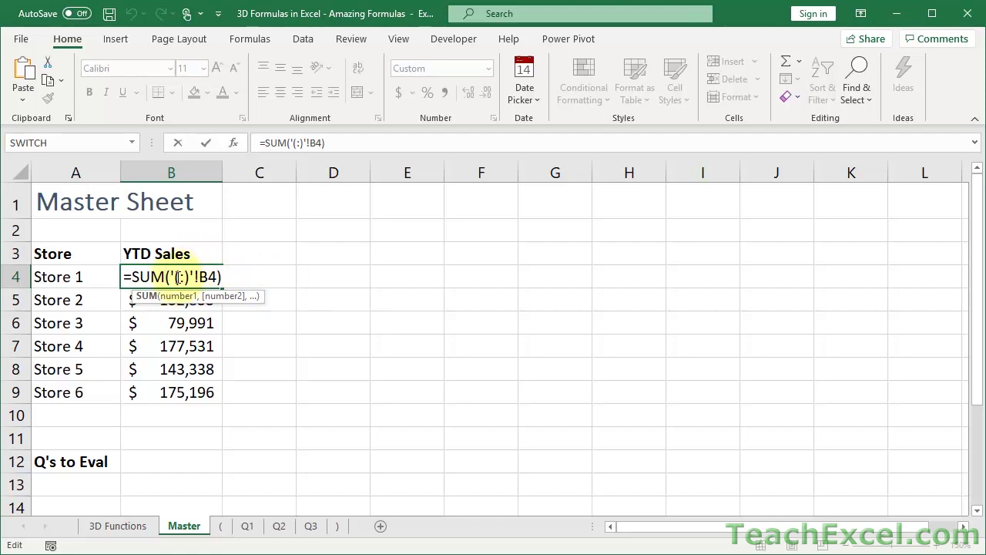
left_click(178, 277)
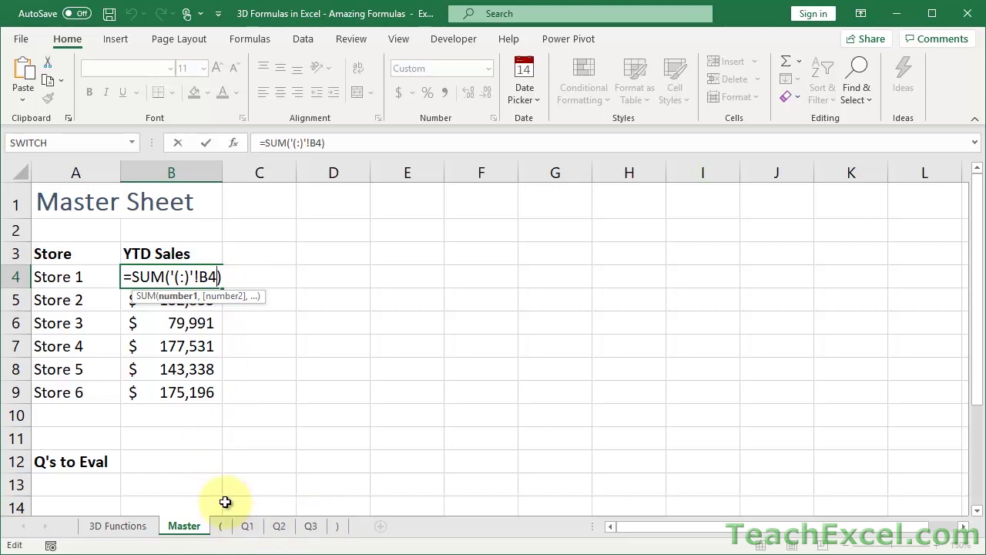
key("ctrl+Return")
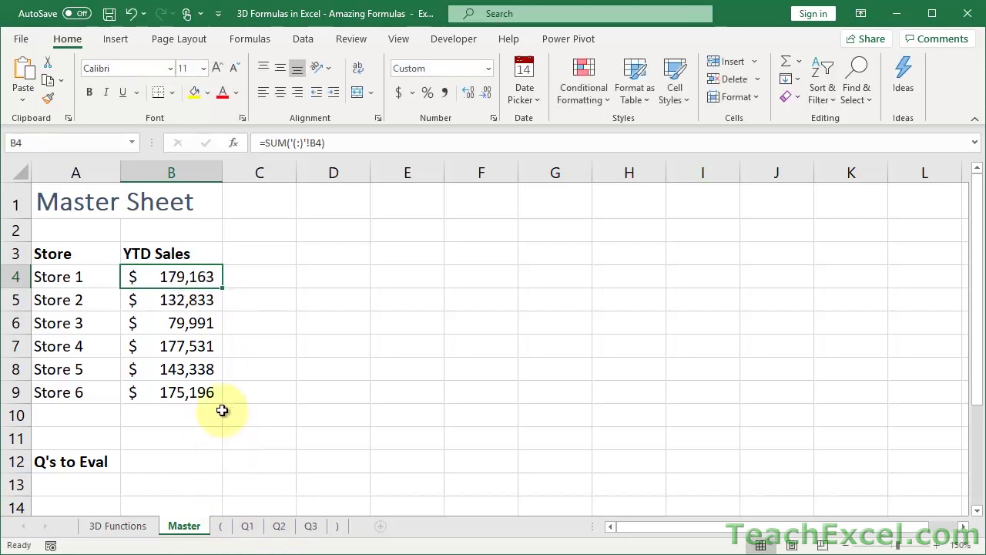
double_click(223, 288)
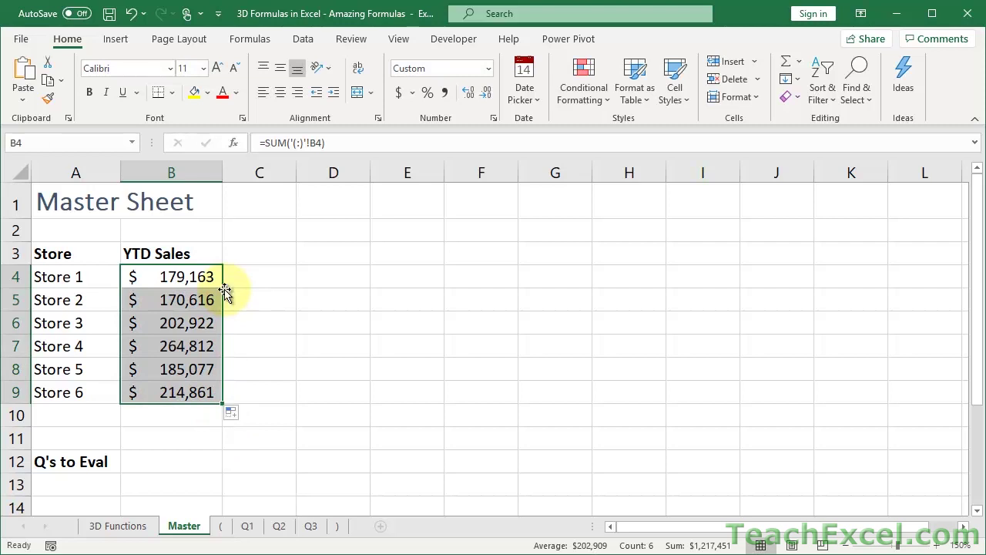
left_click(203, 277)
Step: Move the Q3 sheet outside the brackets, in front of Master, and check the Store 1 total and formula in Master B4
left_click(311, 528)
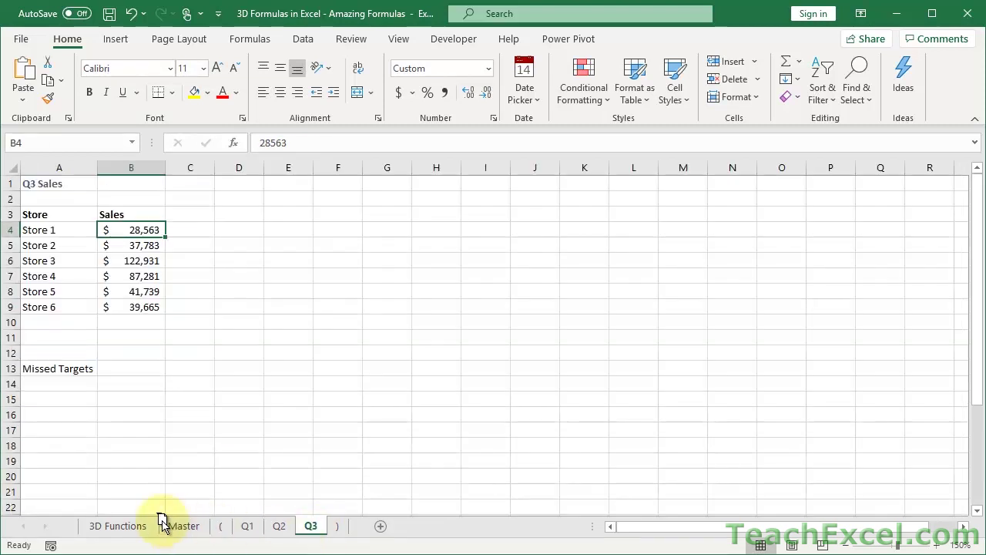
left_click_drag(161, 524, 163, 526)
left_click(216, 526)
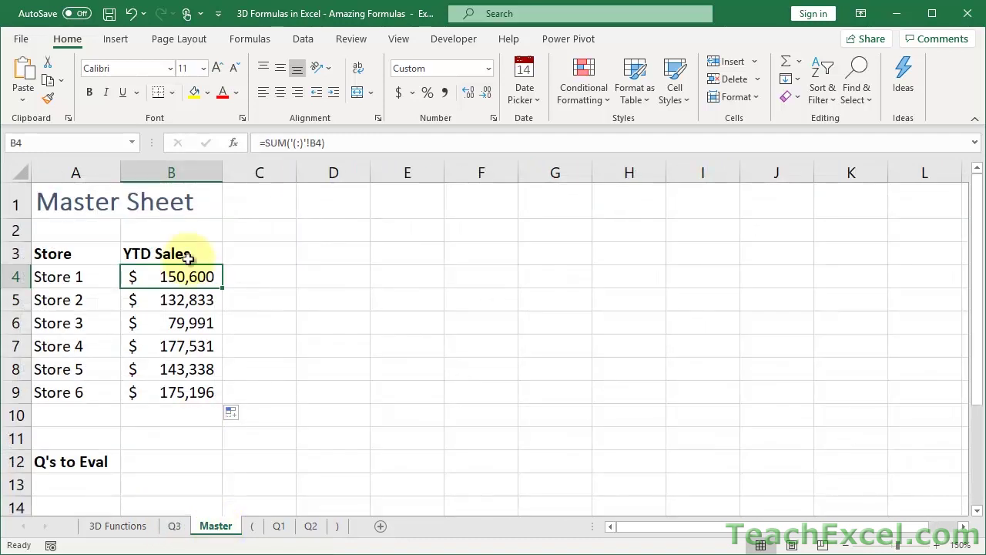
double_click(190, 278)
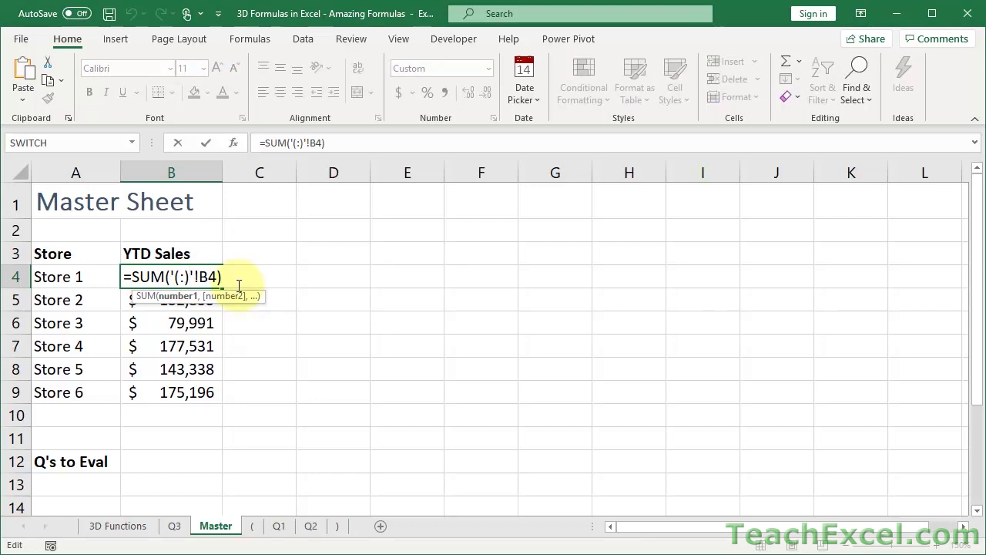
key("ctrl+Return")
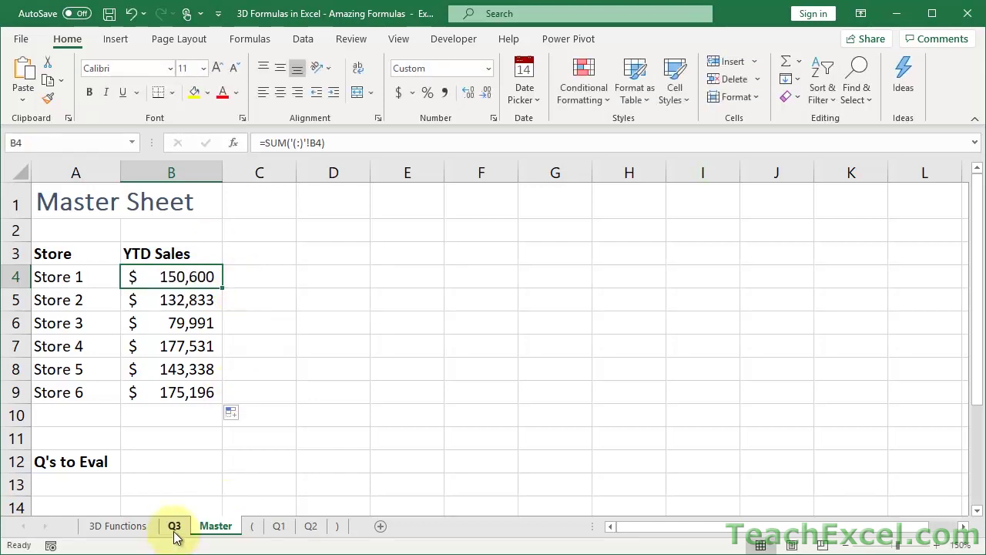
Step: Move the Q3 sheet back between Q2 and ")", and check the store totals on the Master sheet
left_click_drag(174, 537, 334, 531)
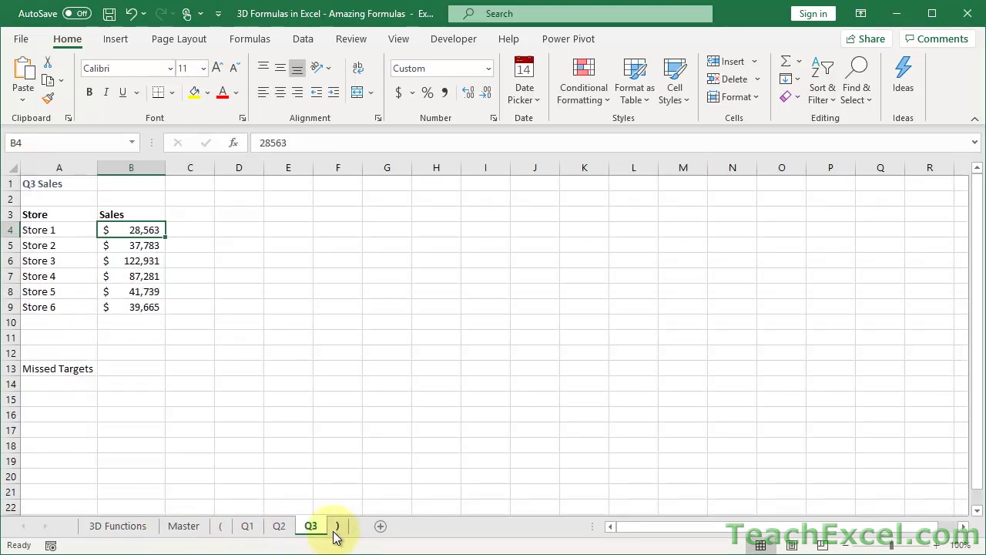
left_click(189, 523)
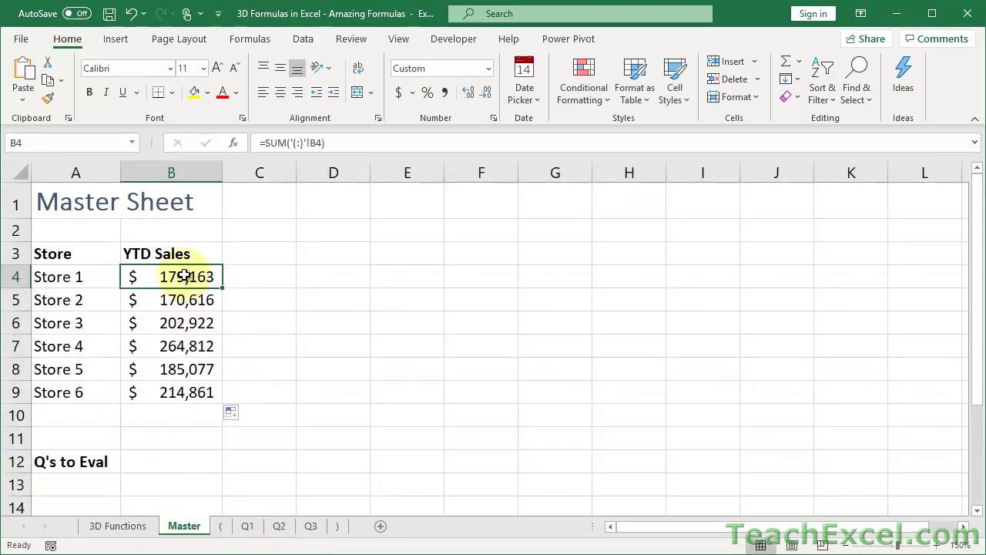
scroll(264, 283, "up", 5)
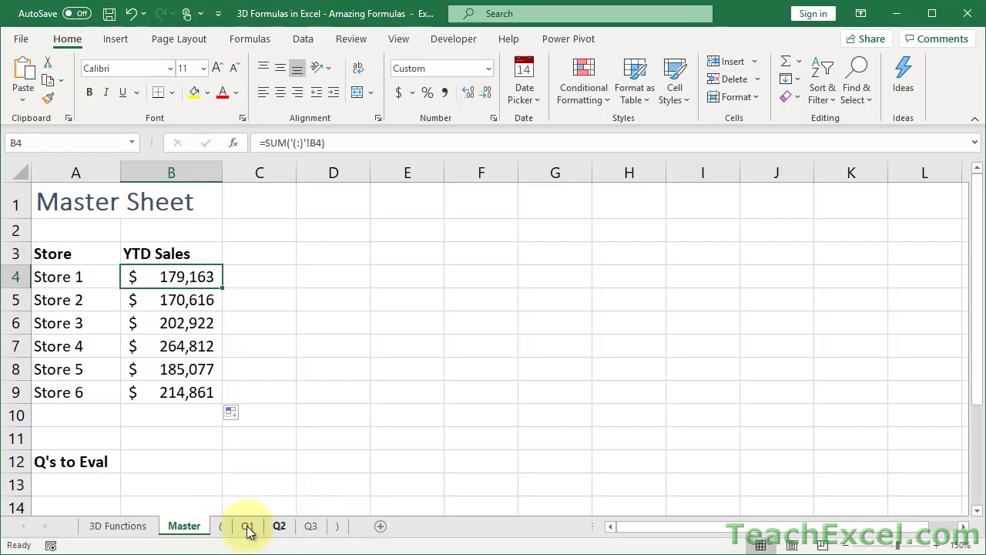
Step: View the empty "(" and ")" bracket sheets, and inspect how the formula in Master cell B4 references them
left_click(219, 525)
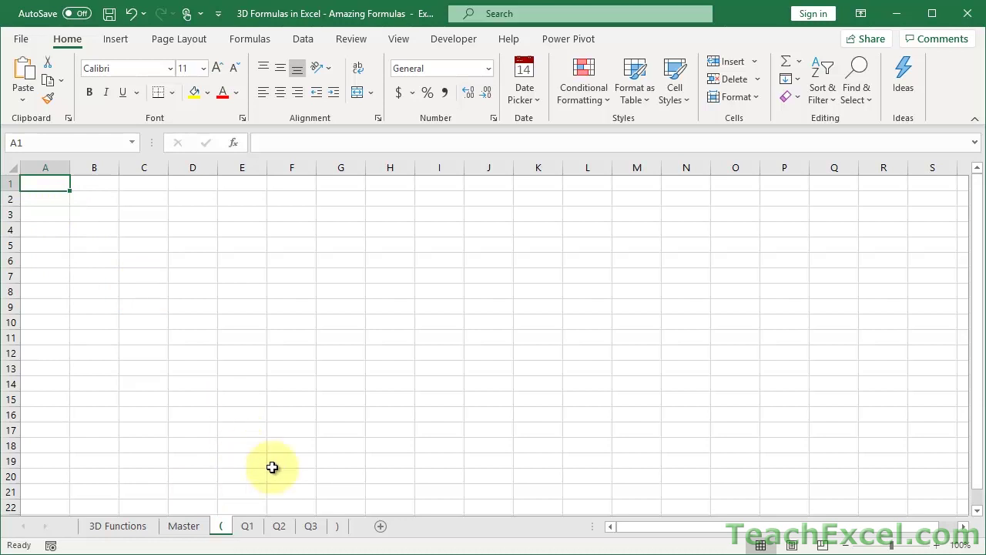
left_click(335, 526)
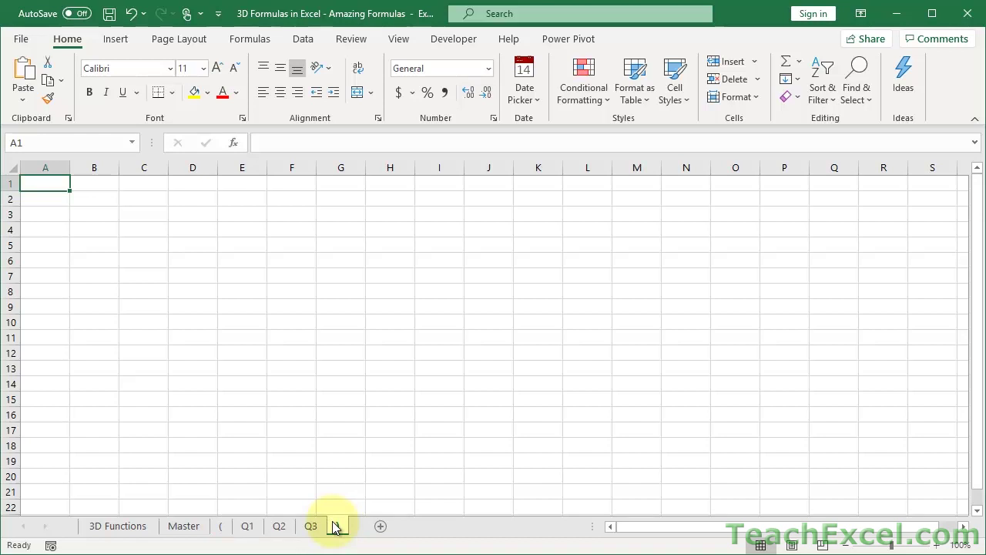
left_click(182, 527)
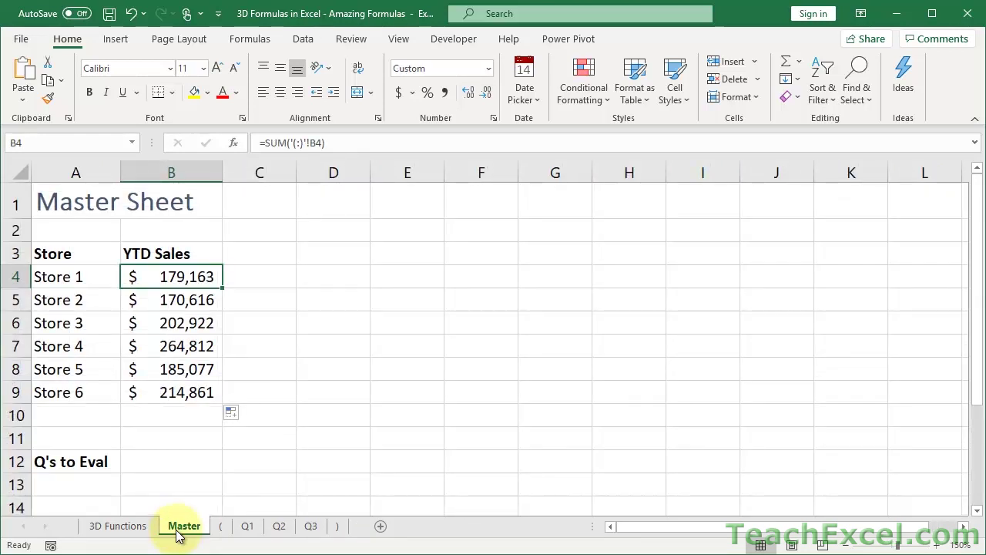
double_click(165, 277)
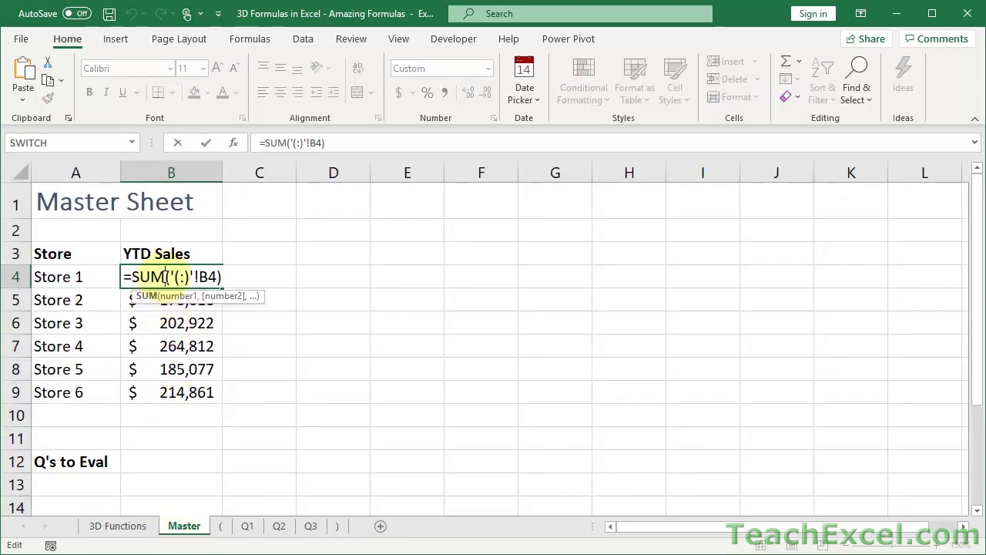
key("Escape")
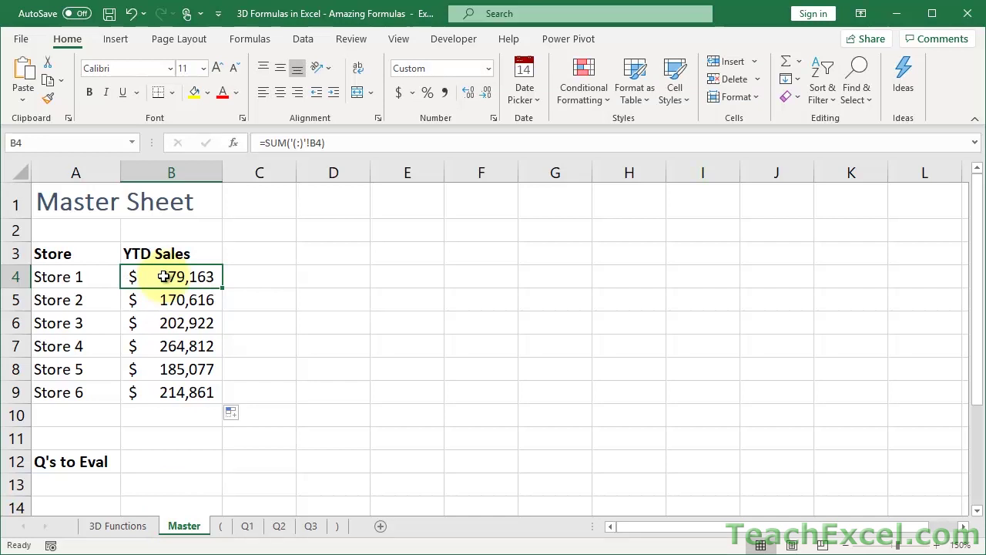
Step: Review the list of supported functions on the 3D Functions sheet at 120% zoom, and return to the Master sheet
key("ctrl+Page_Up")
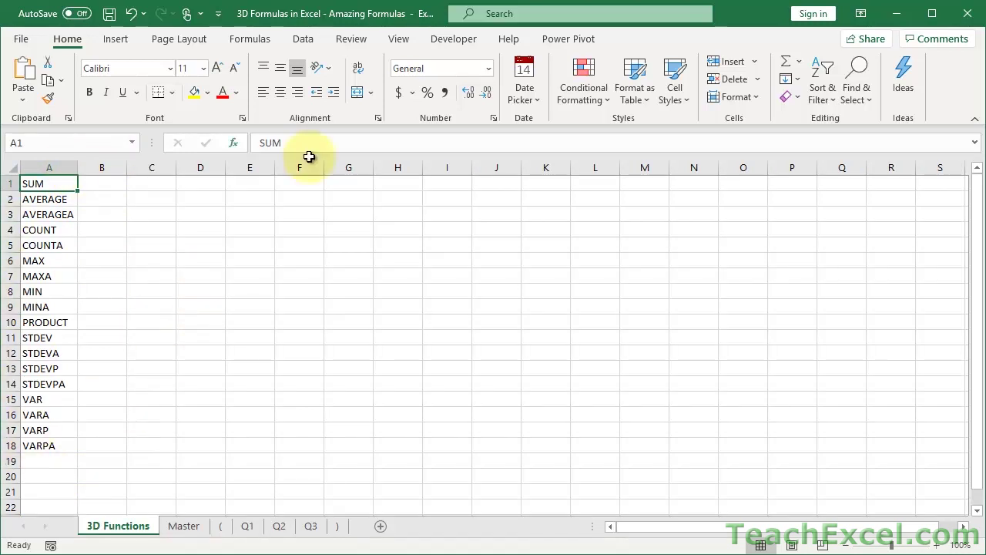
left_click(935, 545)
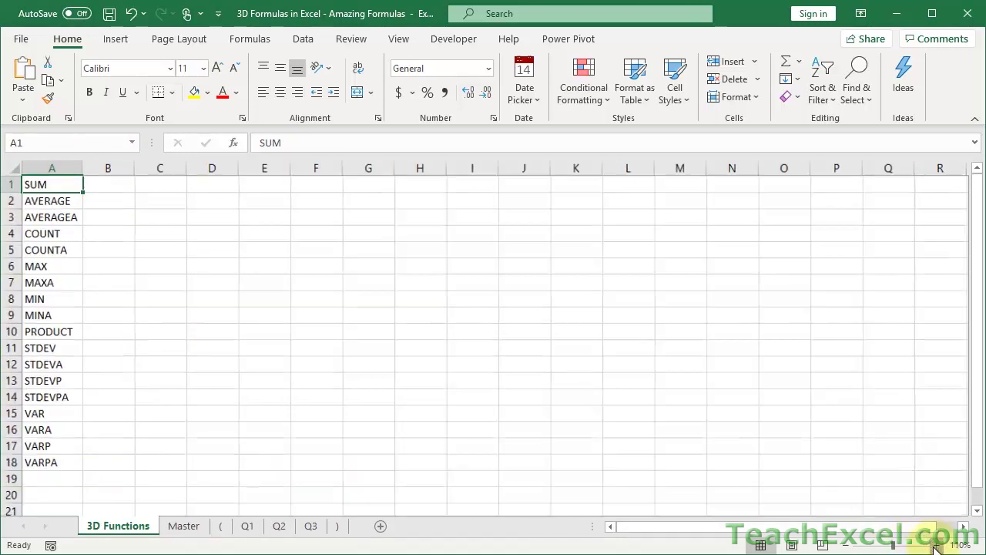
left_click(936, 545)
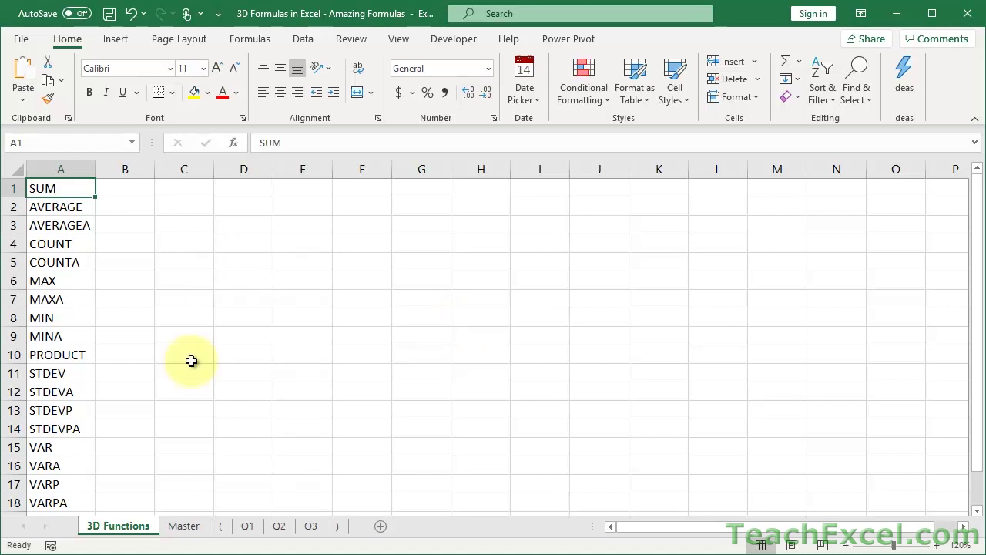
left_click(181, 528)
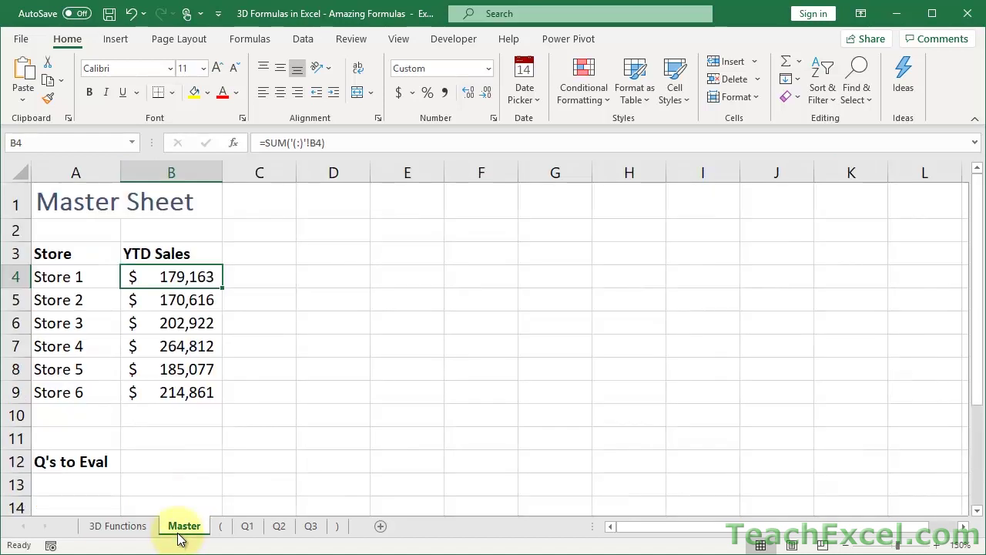
Step: Display the Q1 sheet at 150% zoom
left_click(247, 528)
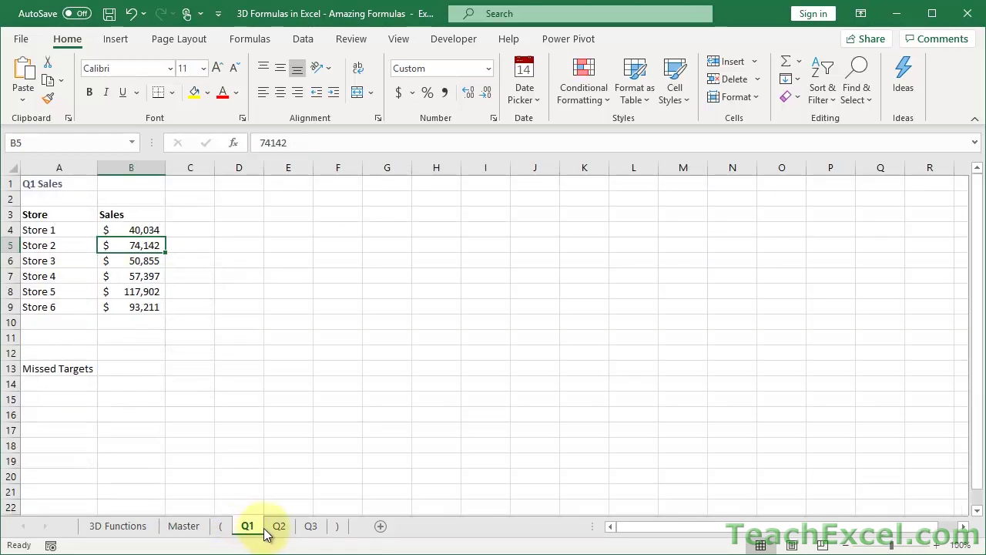
left_click(269, 531)
left_click(245, 530)
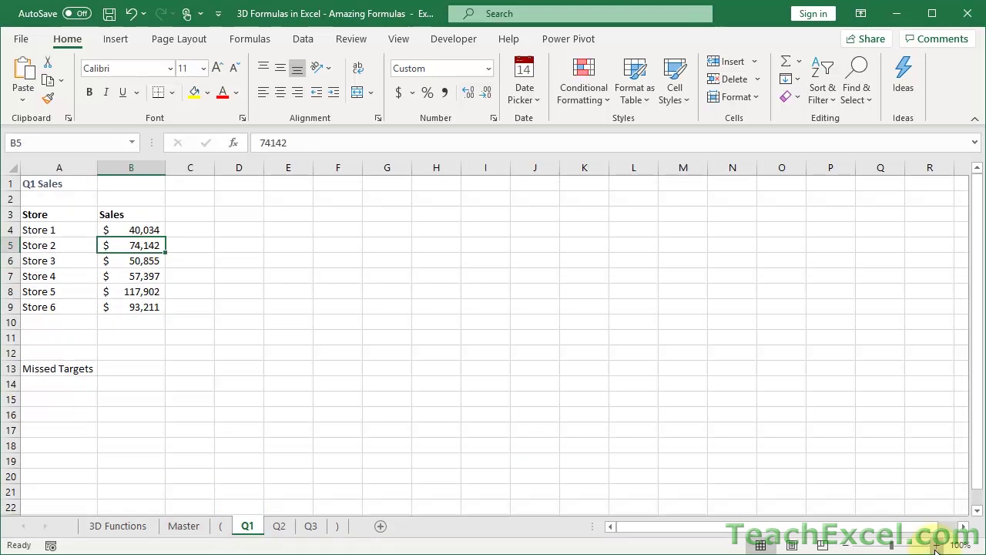
left_click(935, 547)
left_click(935, 546)
left_click(935, 547)
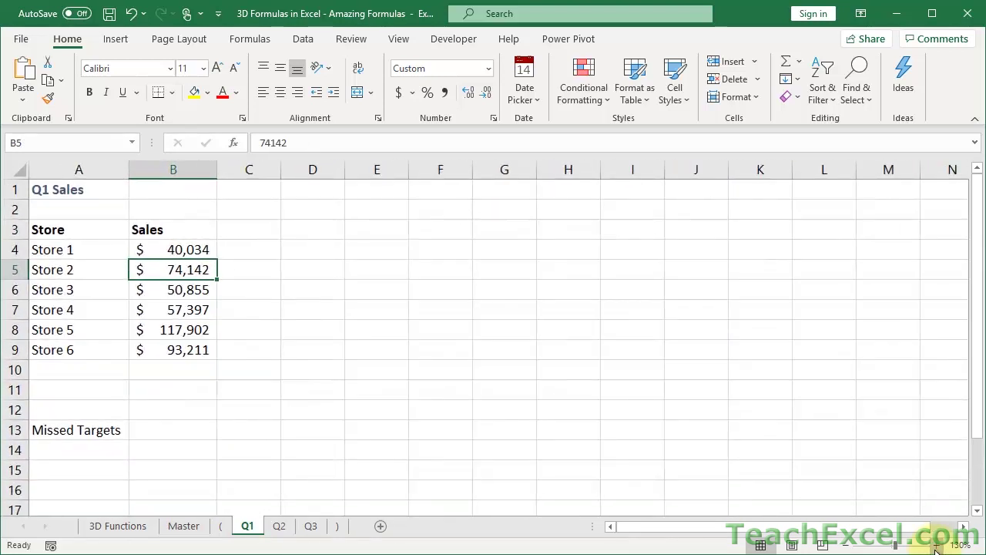
left_click(935, 547)
left_click(935, 547)
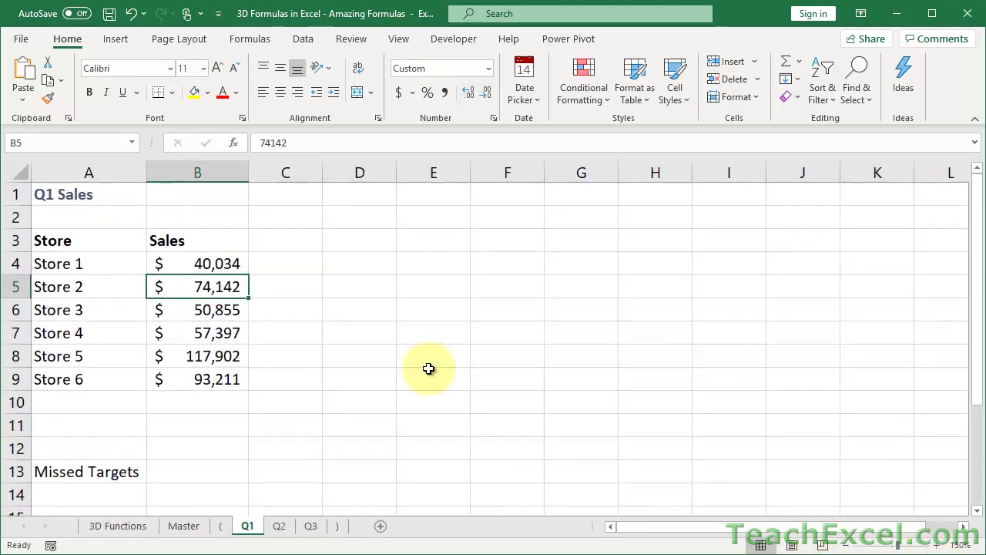
Step: Select the Missed Targets cell B13 on Q1, and look at the Q's to Eval row on the Master sheet before returning
left_click(172, 467)
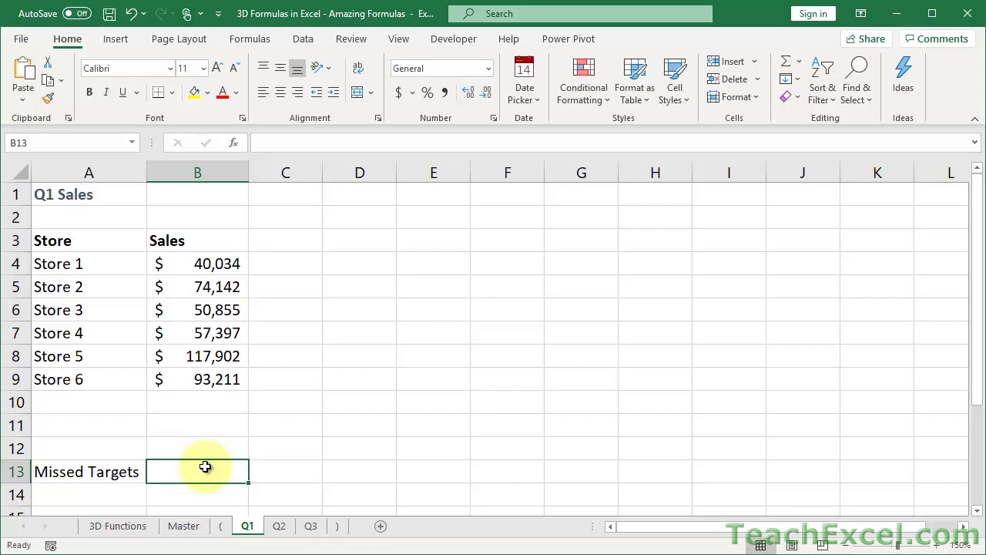
left_click(184, 525)
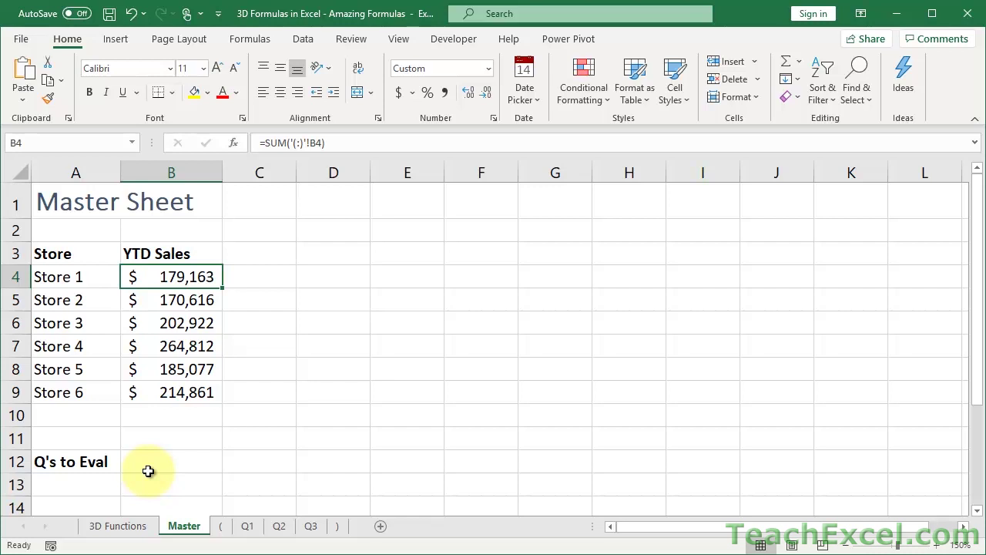
left_click(248, 525)
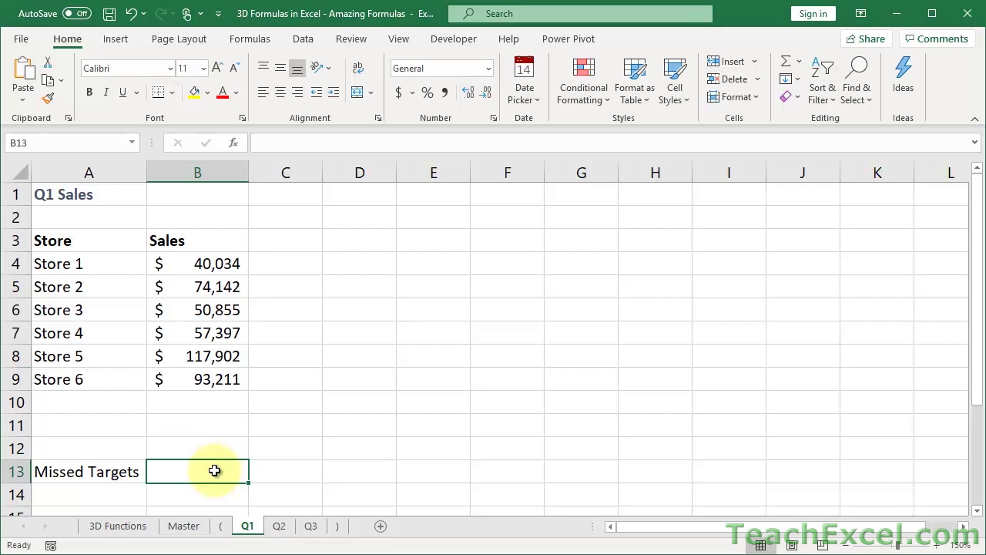
Step: Enter the formula =IF(COUNTIF(B4:B9,"<30000"),1,0) in the Missed Targets cell B13 on the Q1 sheet
type("=if")
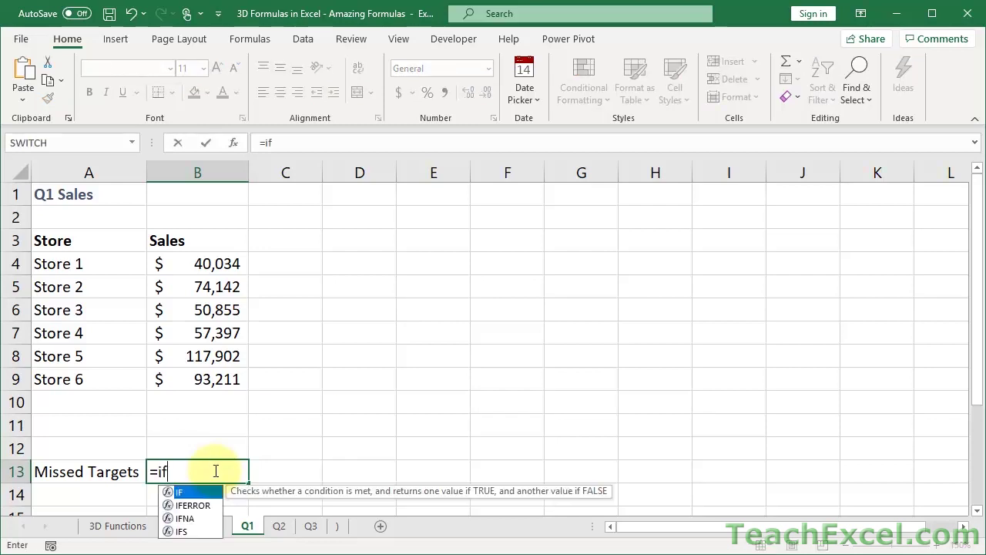
key("Tab")
type("countif")
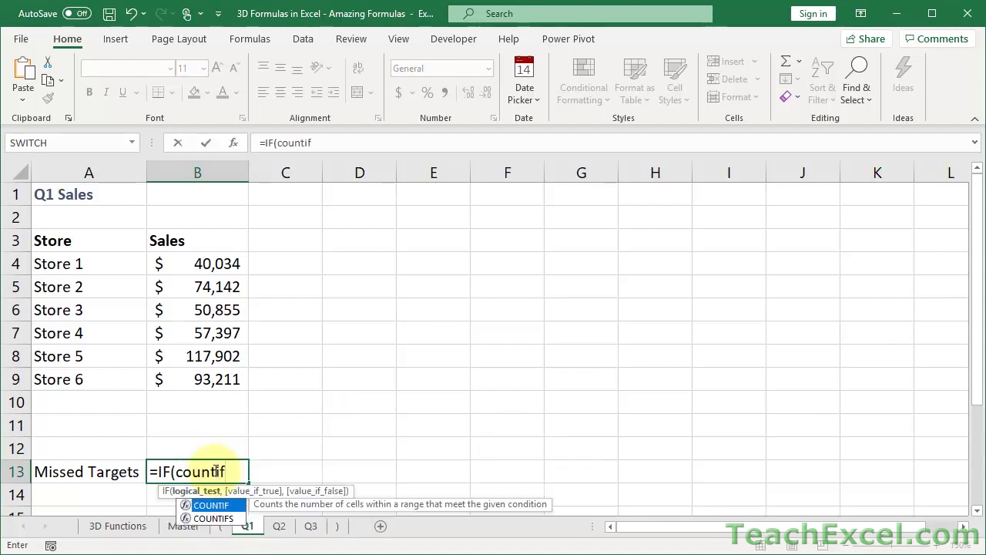
key("Tab")
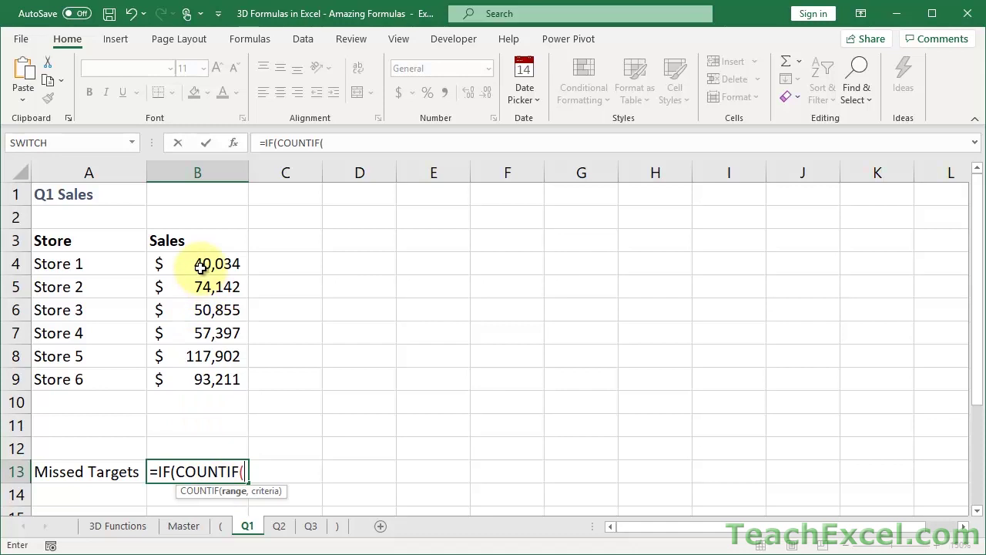
left_click_drag(201, 264, 196, 374)
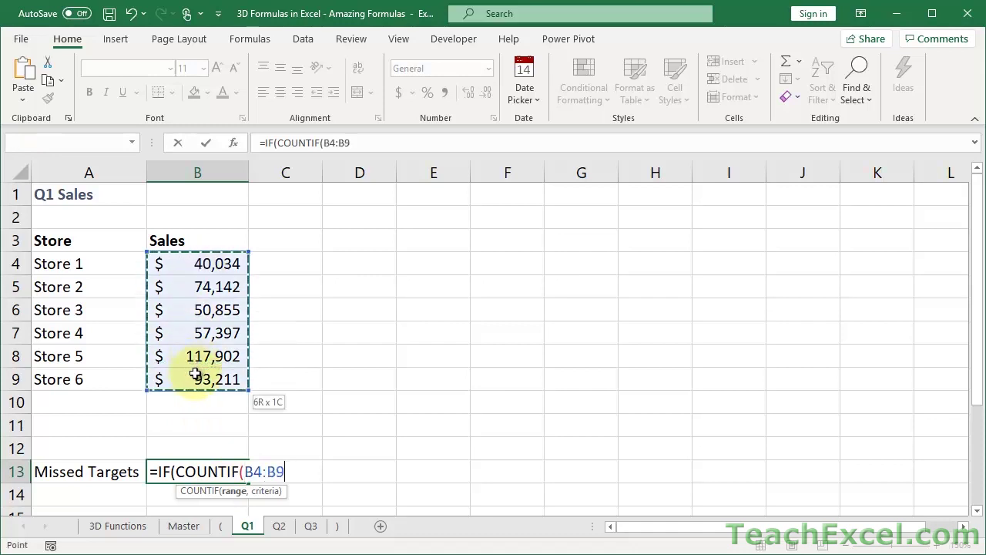
type(",\"<")
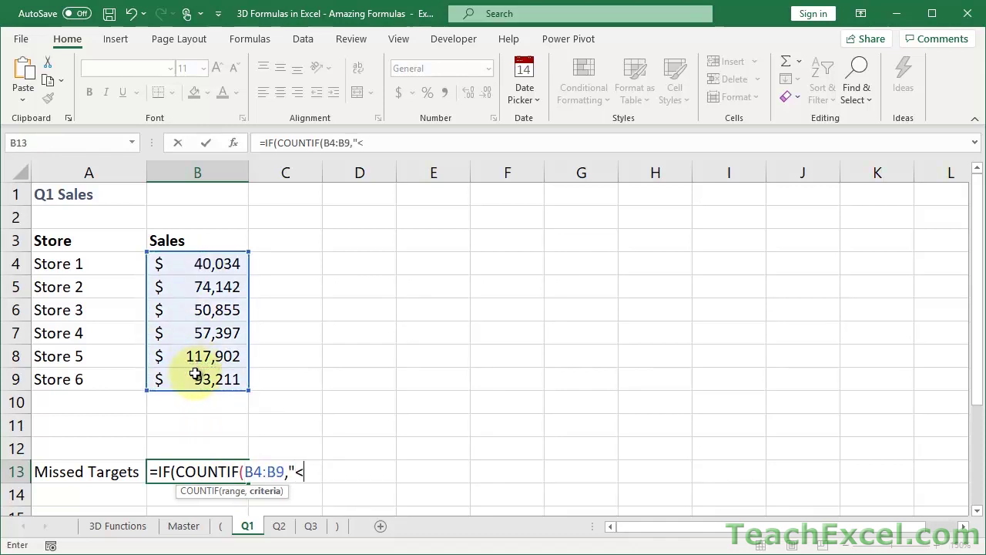
type("30000\")")
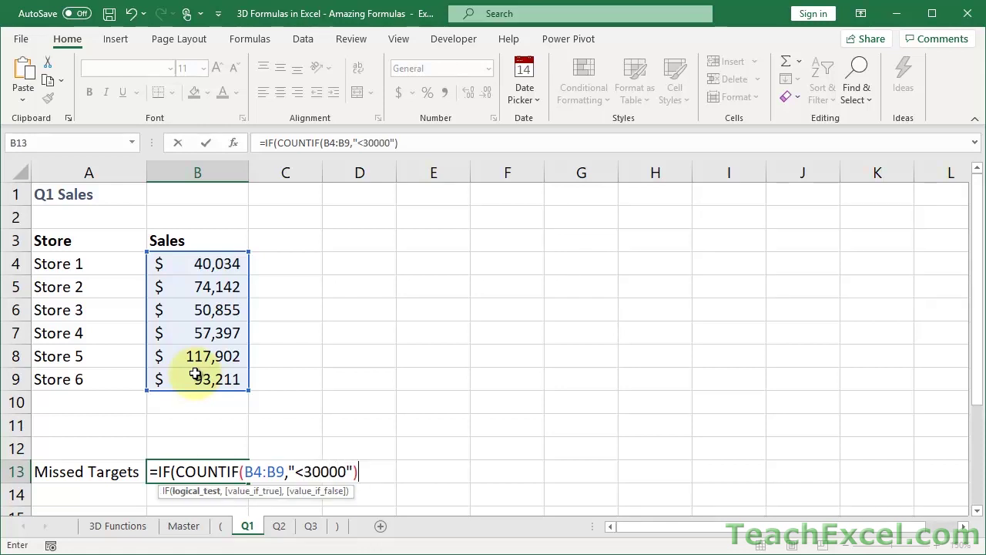
type(",")
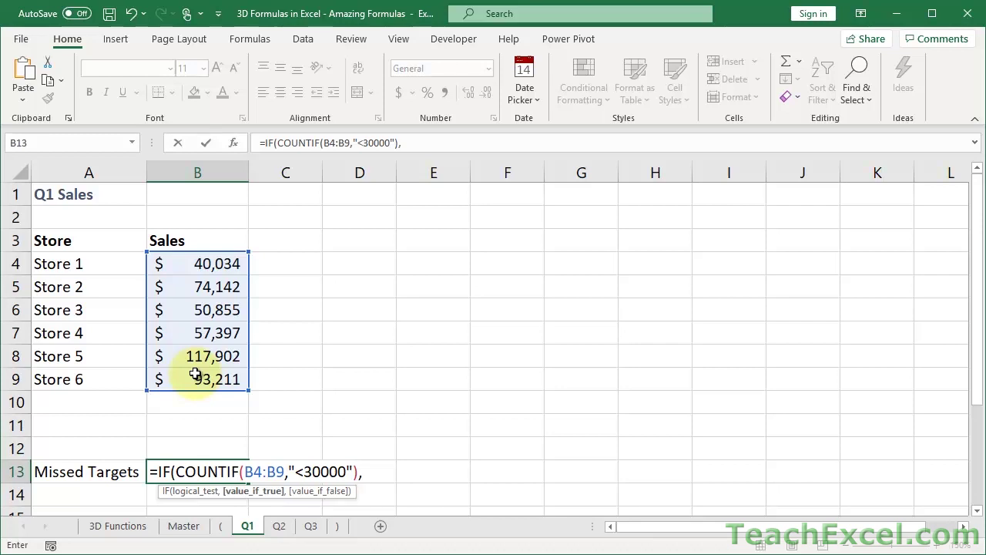
type("1,")
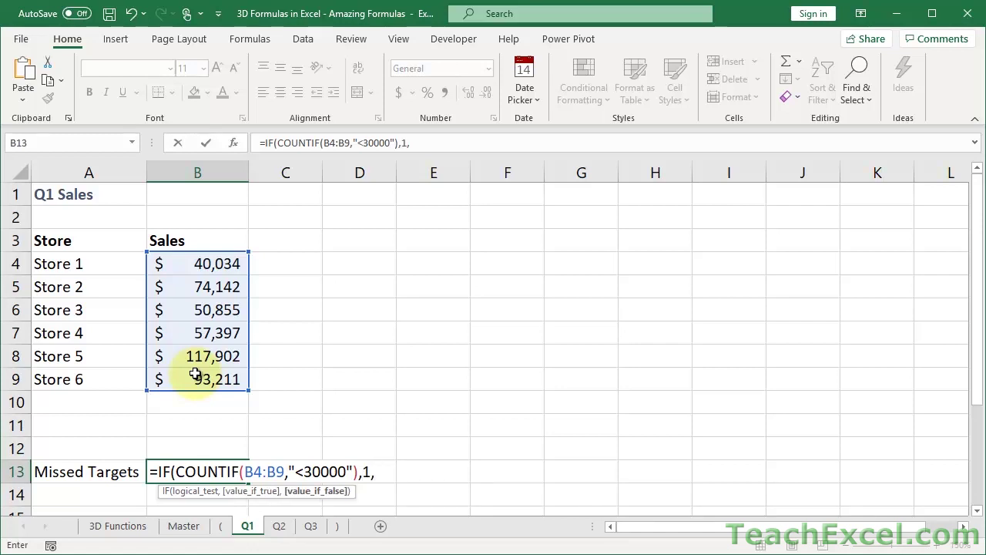
type("0")
type(")")
key("ctrl+Return")
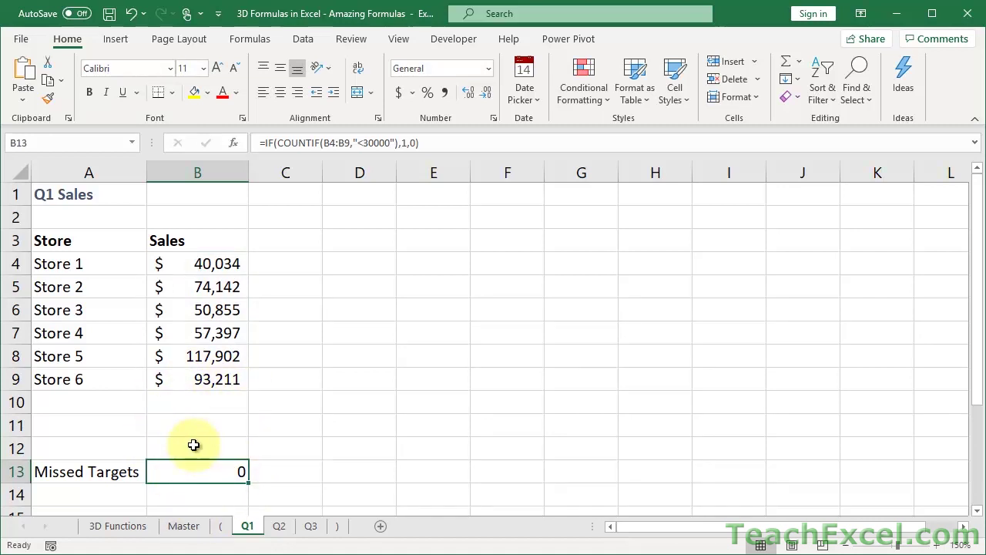
Step: Copy the full formula text from Q1 cell B13, and clear the cell
double_click(188, 471)
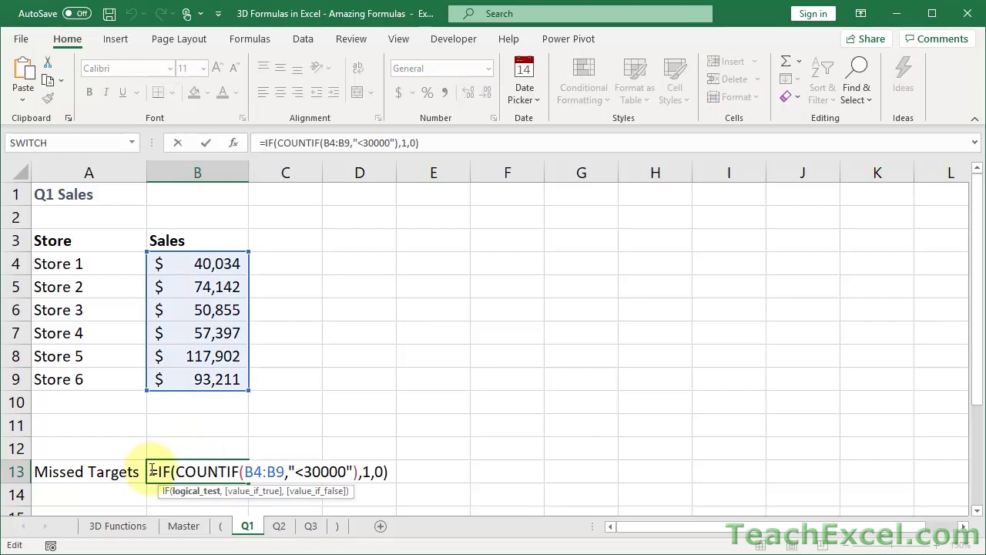
left_click_drag(151, 471, 409, 473)
key("ctrl+c")
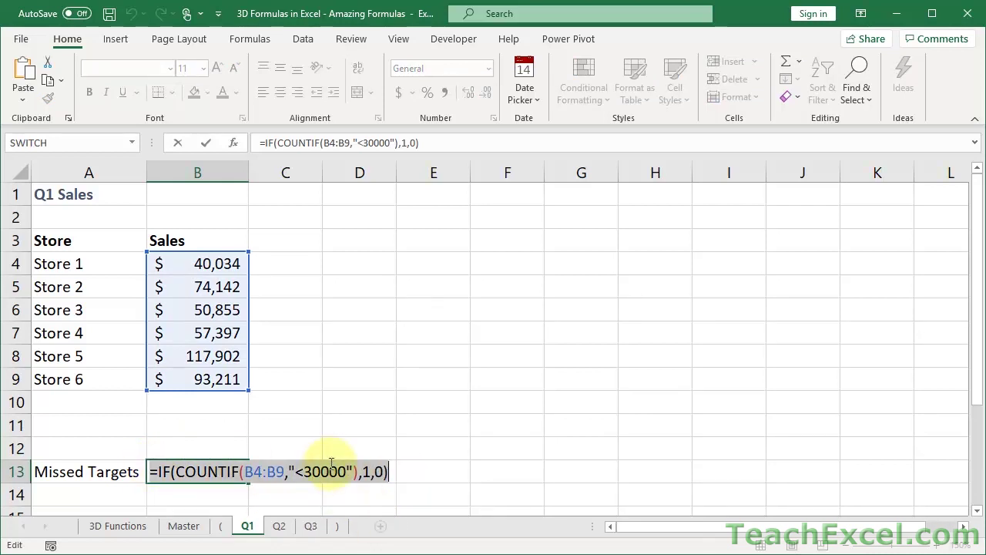
key("Escape")
key("Delete")
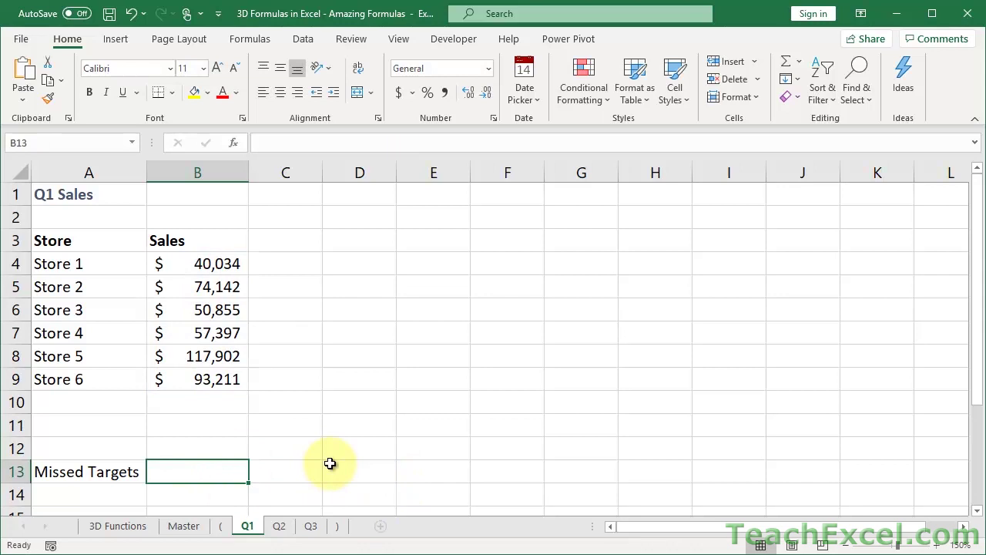
Step: Group the Q1 through Q3 sheets and paste the copied formula into cell B13 on all of them at once
left_click(312, 526, "shift")
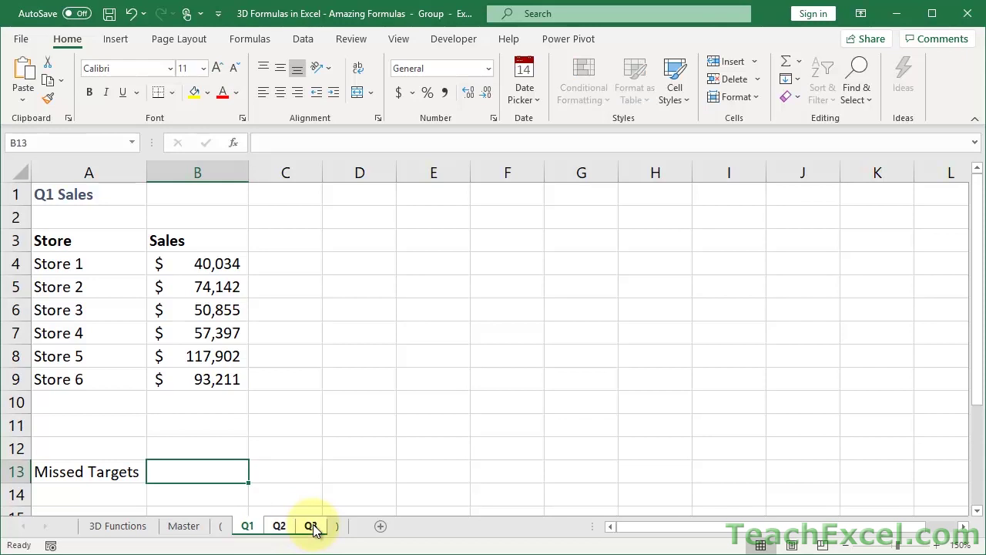
double_click(223, 469)
key("ctrl+v")
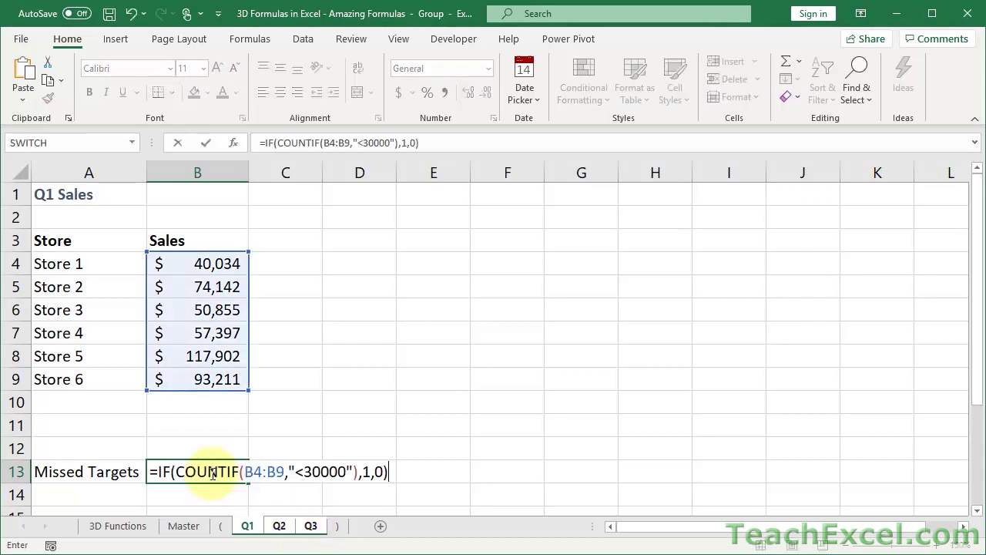
key("ctrl+Return")
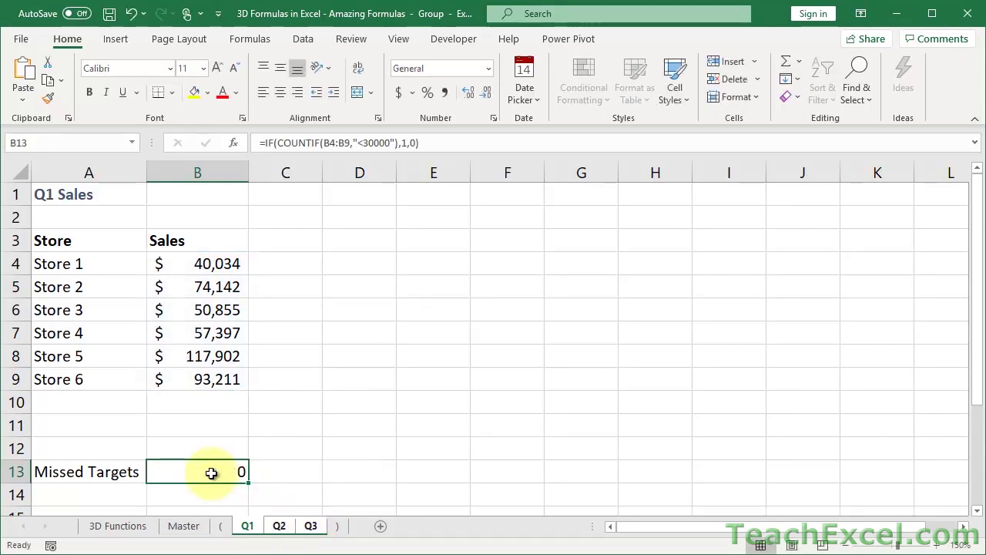
Step: Ungroup the quarter sheets and inspect the Missed Targets formula in cell B13 on Q1, Q2 and Q3
left_click(221, 525)
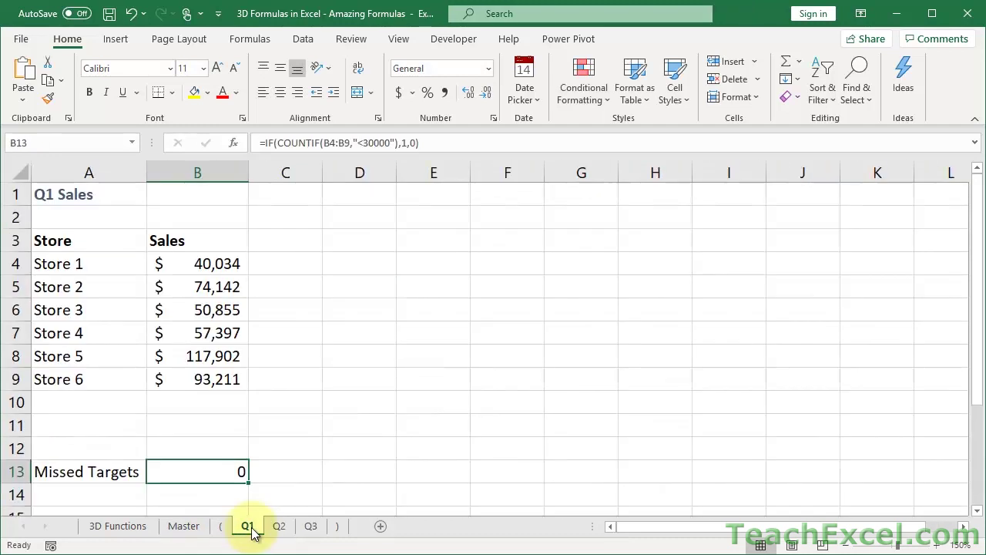
double_click(218, 473)
key("Escape")
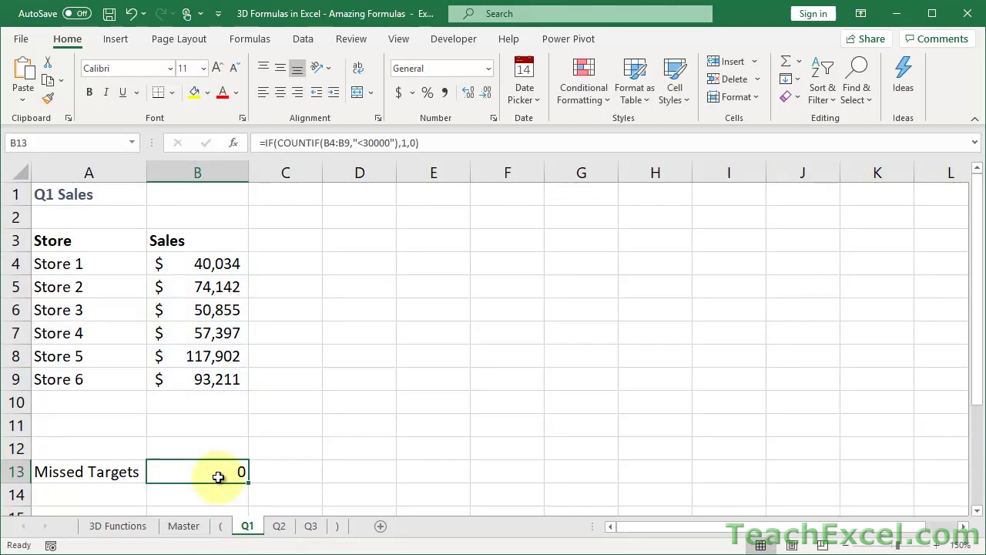
left_click(279, 525)
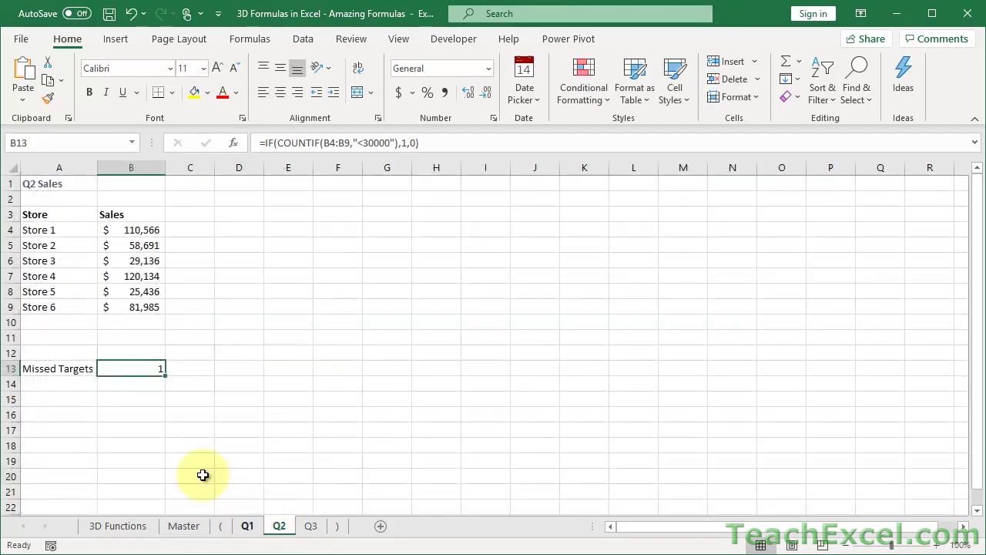
double_click(140, 368)
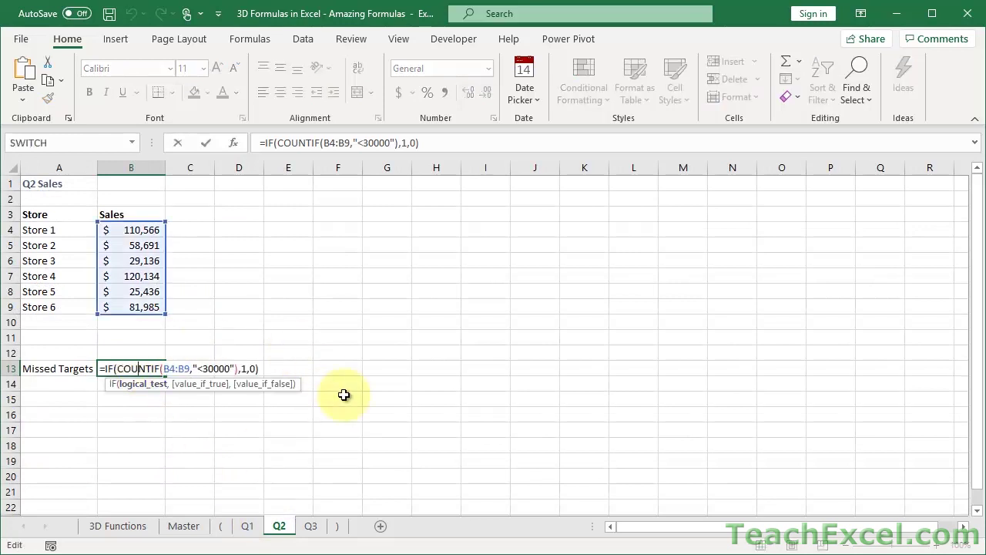
key("Escape")
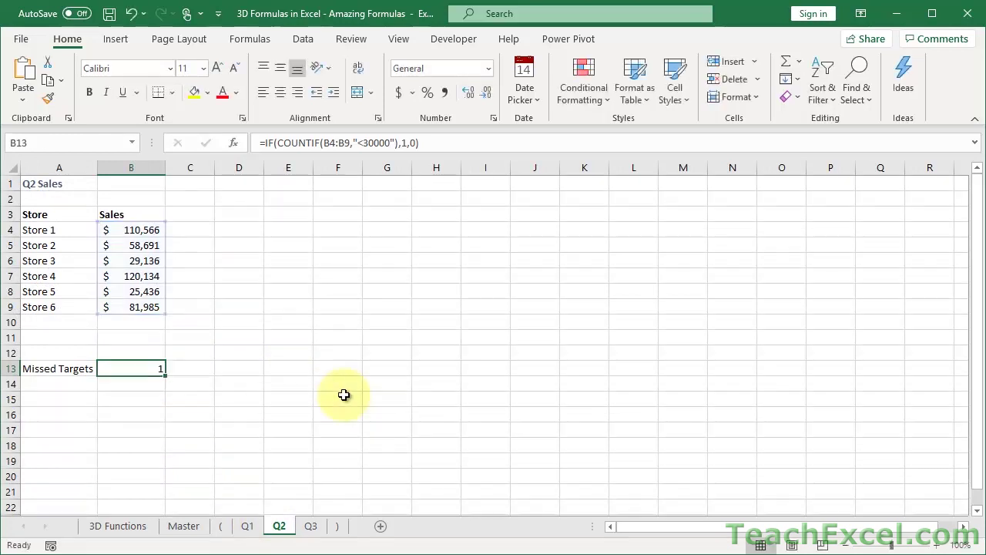
left_click(311, 526)
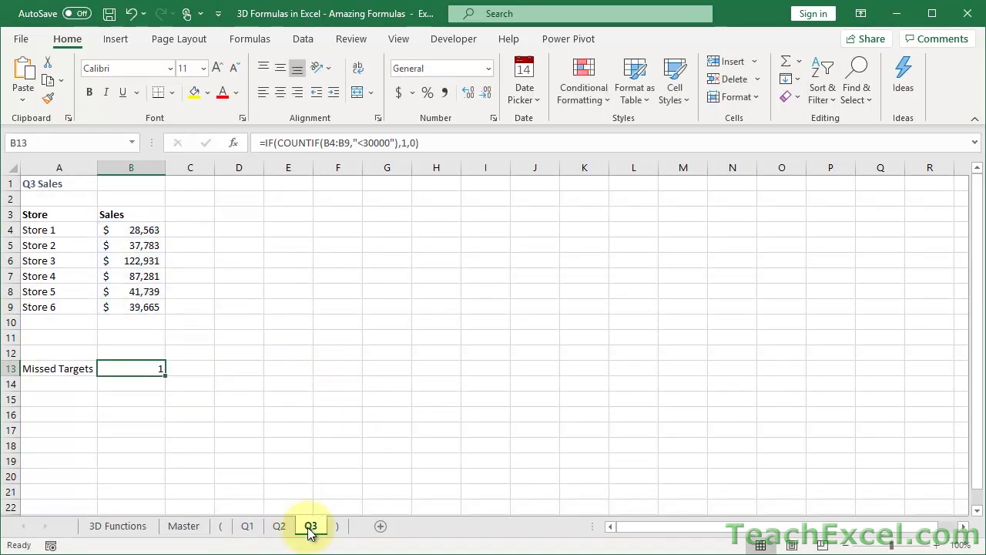
double_click(134, 367)
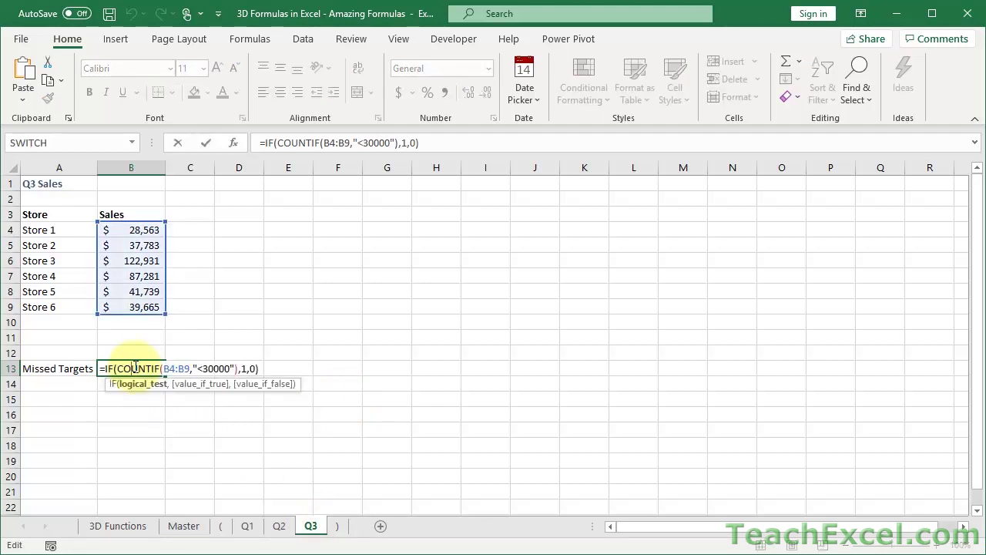
key("Escape")
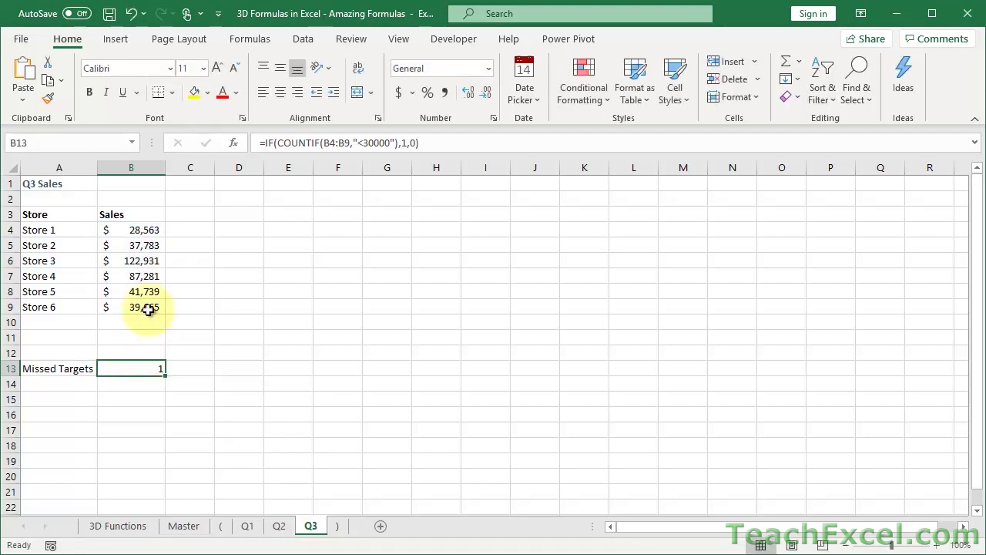
left_click(279, 526)
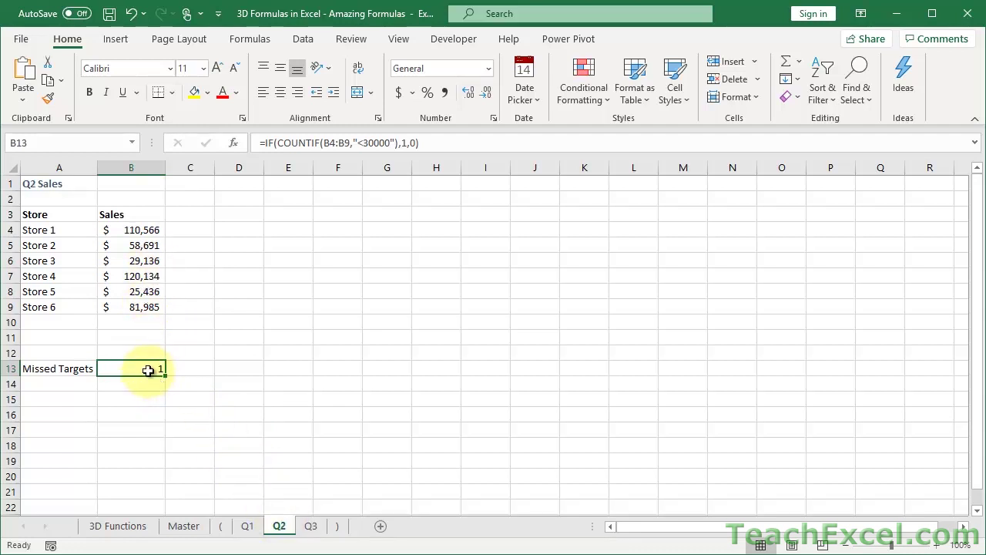
Step: Enter the 3D formula =SUM('Q1:Q3'!B13) in the Q's to Eval cell B12 on the Master sheet
left_click(179, 525)
left_click(155, 465)
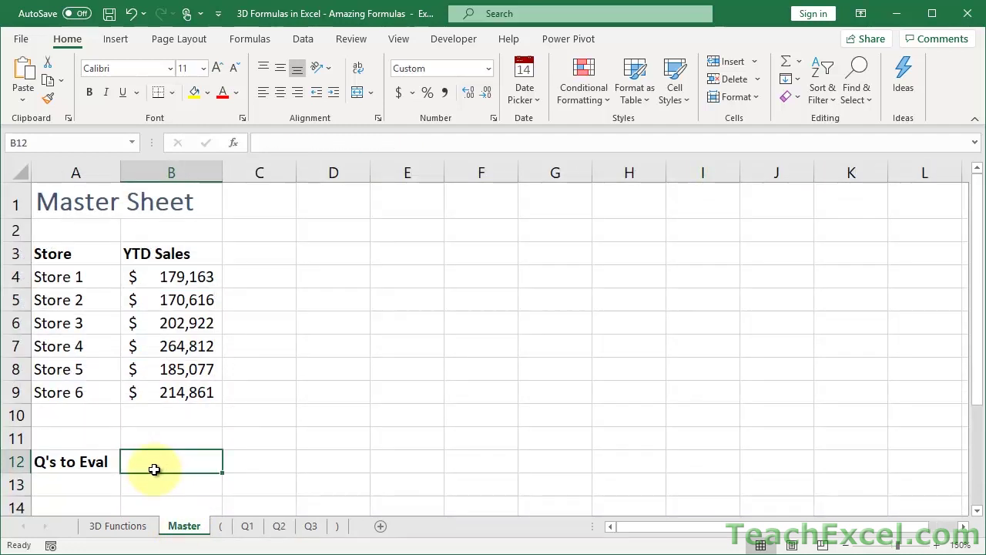
type("=")
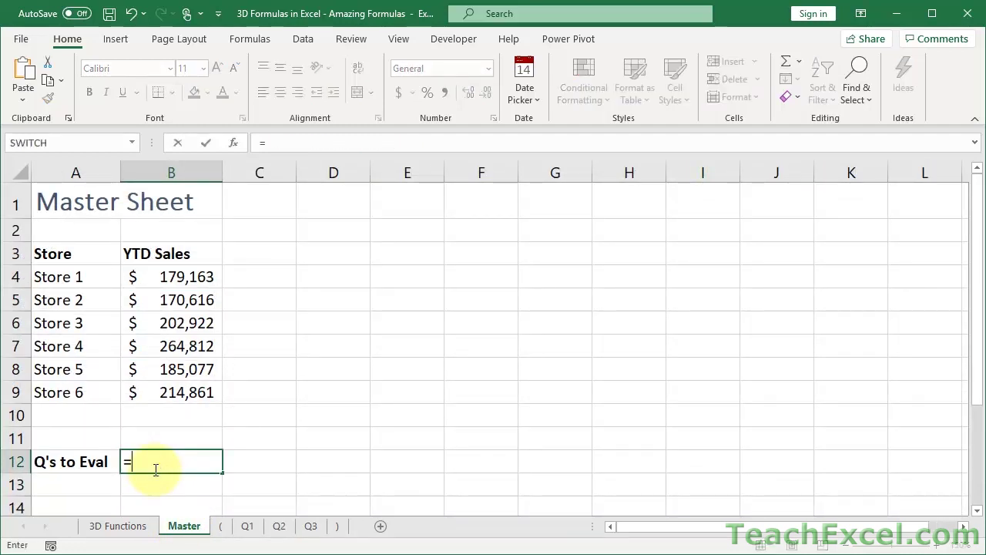
type("sum")
key("Tab")
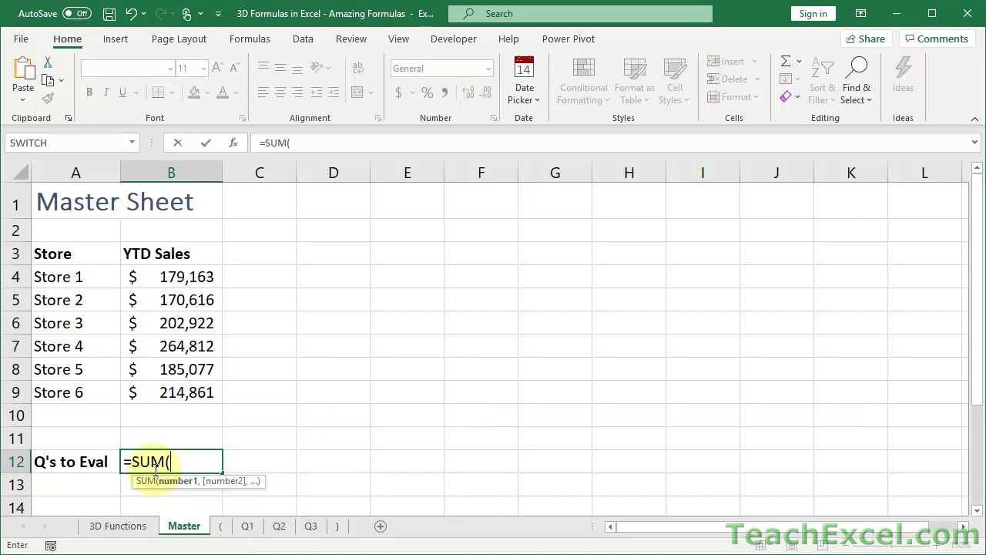
left_click(248, 525)
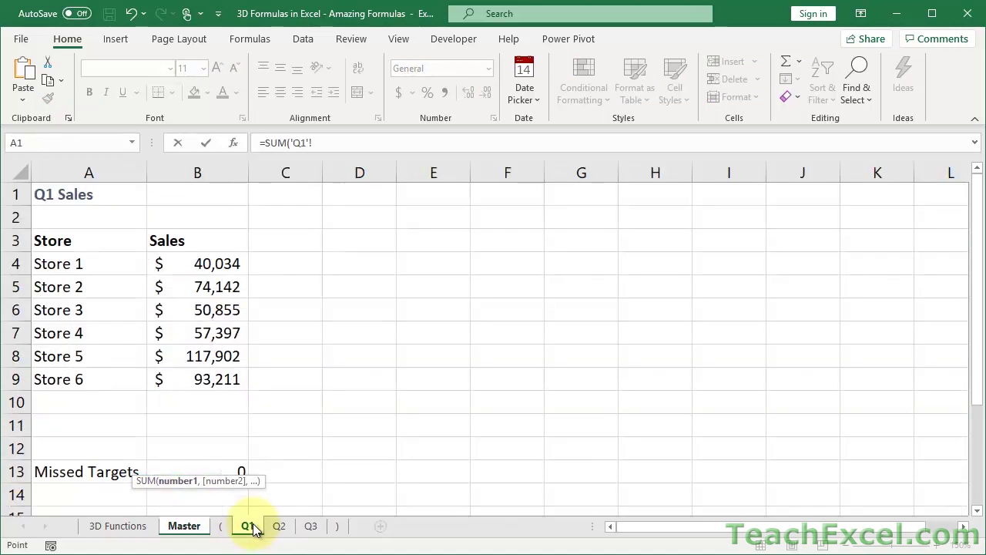
left_click(311, 526, "shift")
left_click(238, 469)
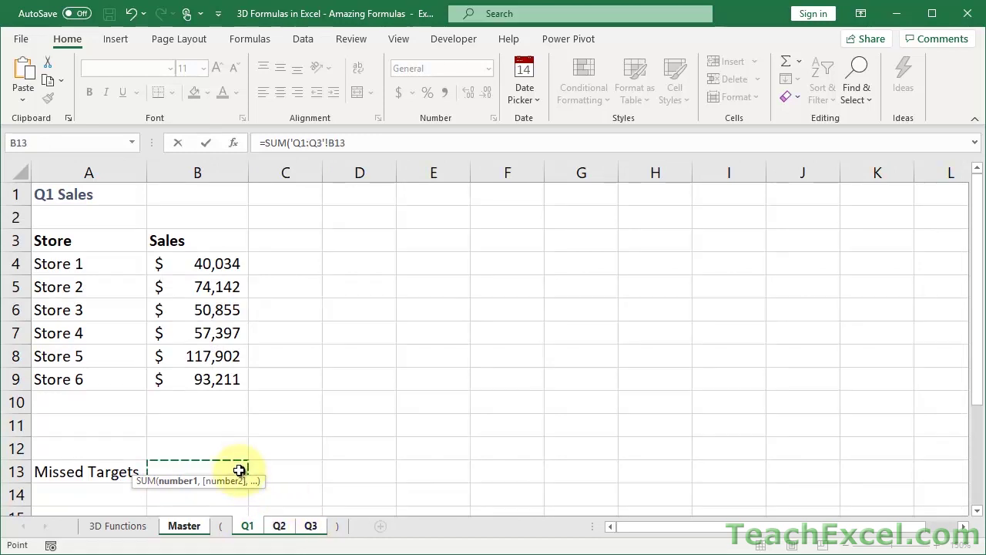
key("Return")
left_click(194, 462)
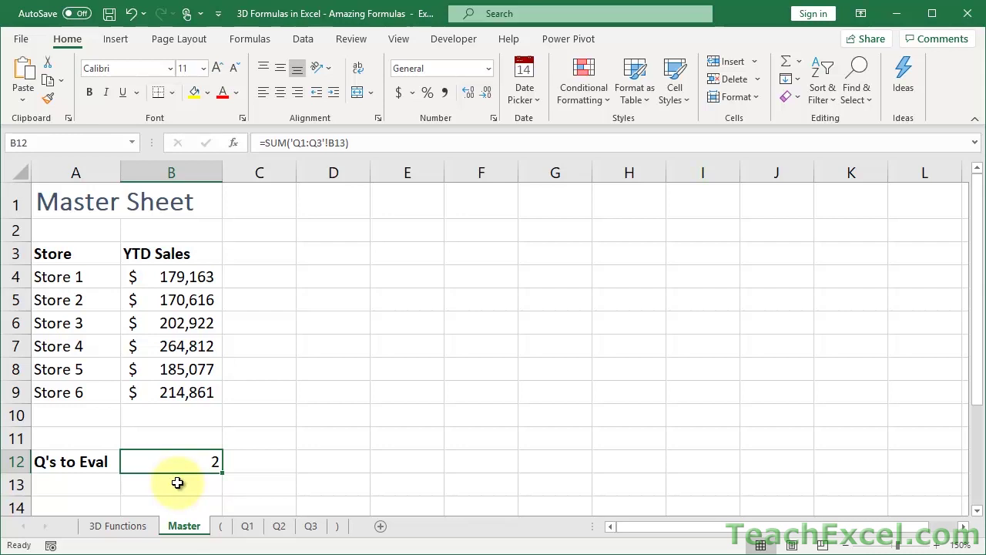
Step: Review the Missed Targets cells on Q1, Q2 and Q3 against the Master total, and view the "(" sheet
left_click(247, 526)
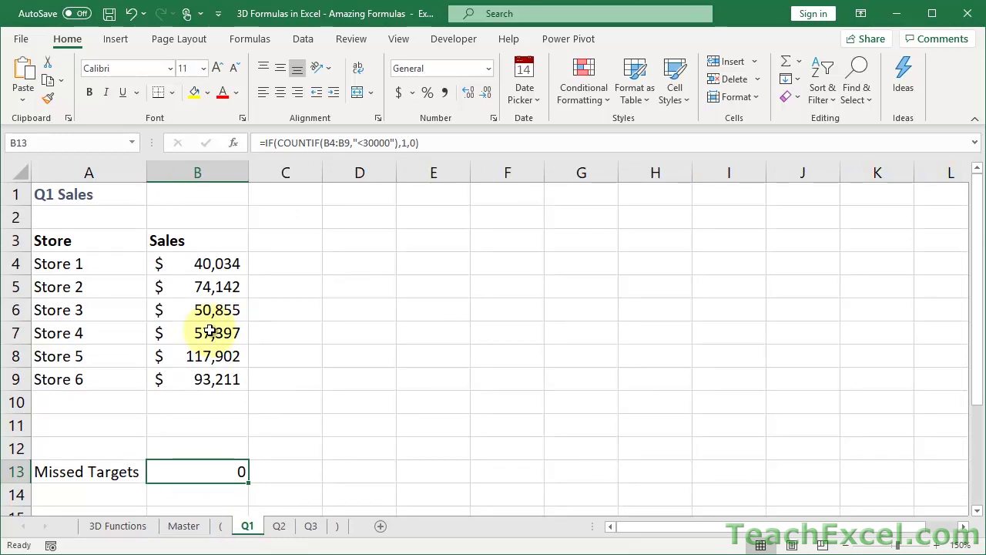
key("ctrl+Page_Down")
key("ctrl+Page_Down")
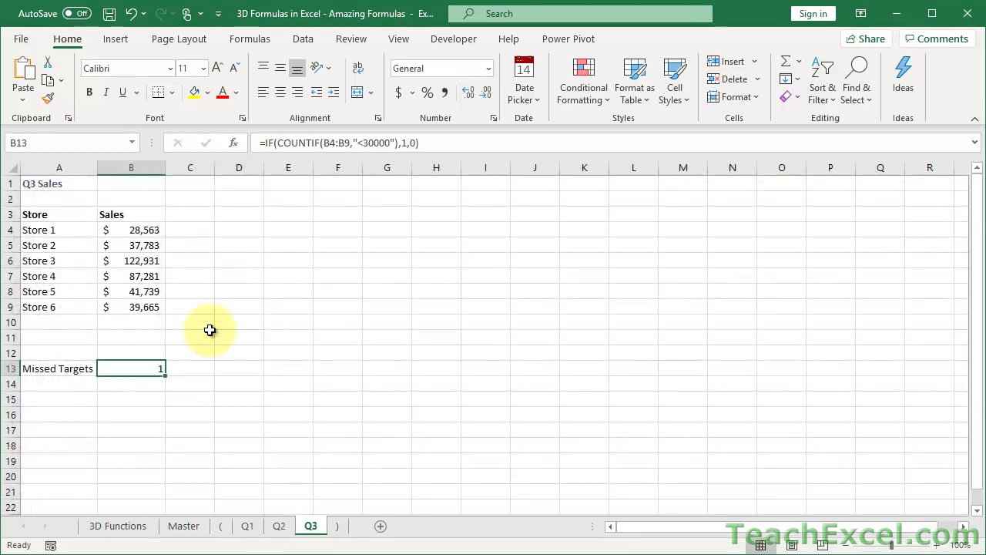
key("ctrl+Page_Up")
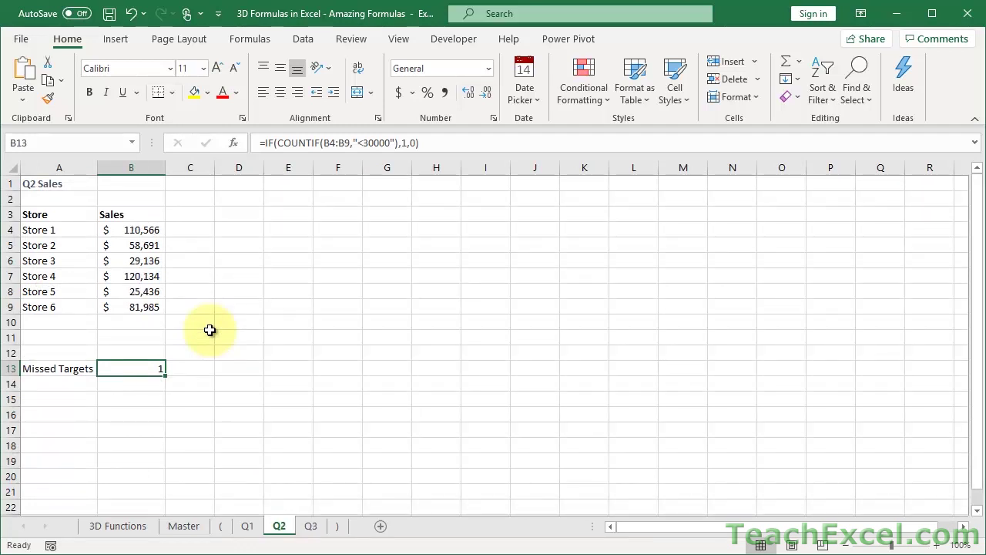
key("ctrl+Page_Up")
key("ctrl+Page_Up")
key("ctrl+Page_Up")
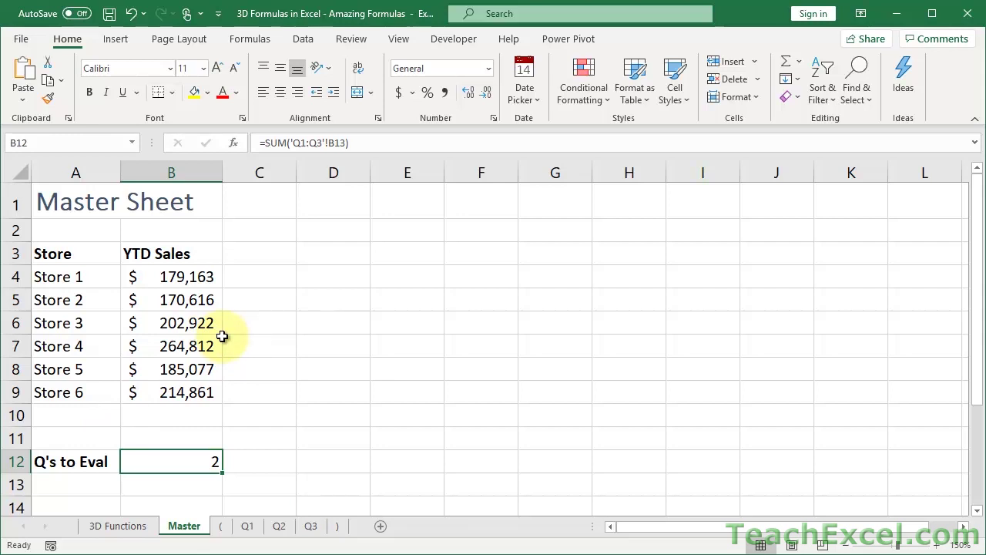
left_click(224, 527)
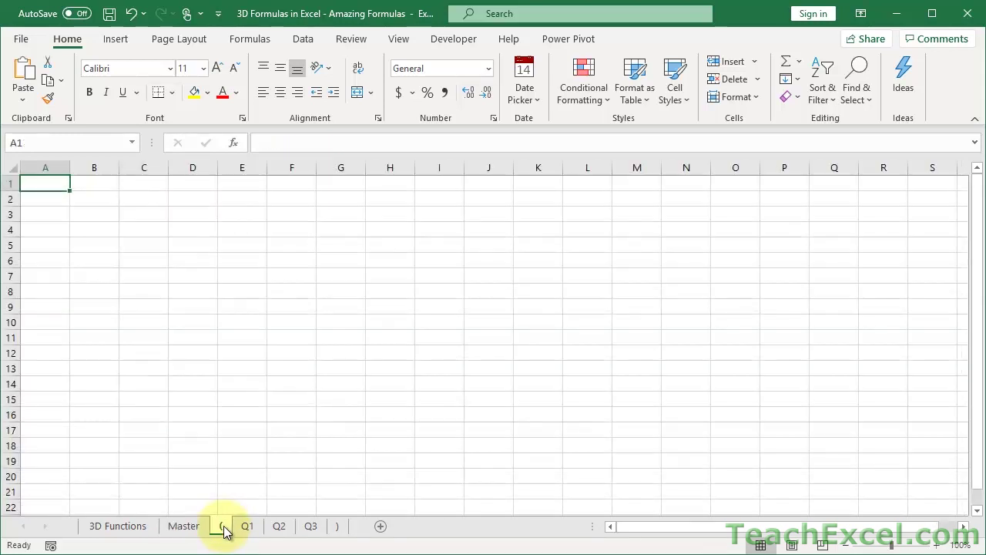
Step: View the ")" sheet, inspect the Missed Targets formula in cell B13 on Q1, and return to the Master sheet
left_click(339, 527)
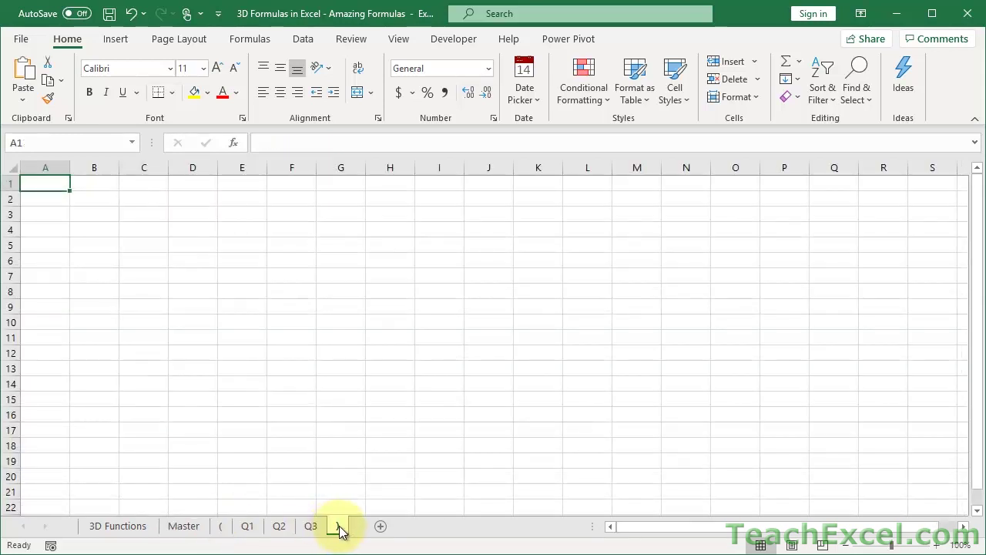
left_click(285, 528, "ctrl")
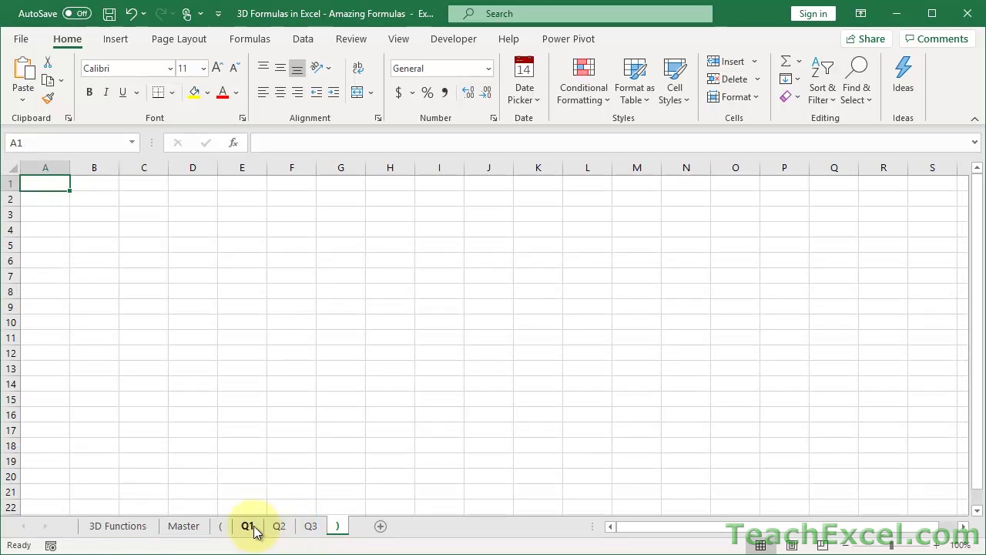
left_click(250, 527)
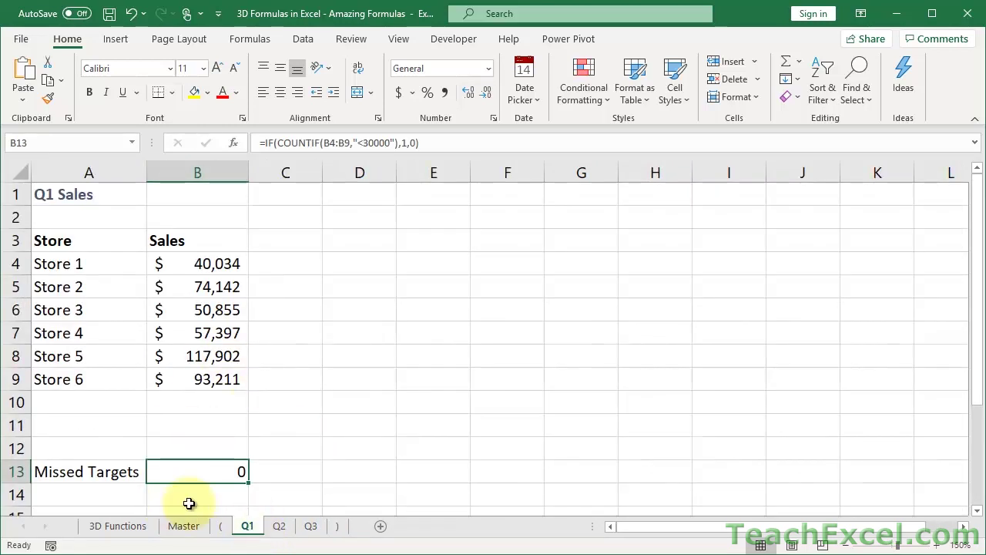
double_click(201, 469)
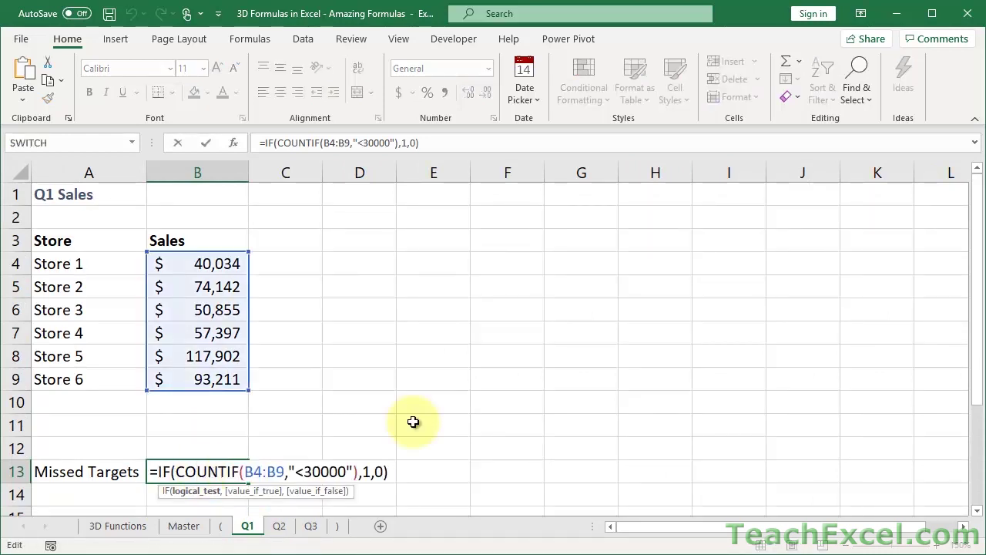
key("Escape")
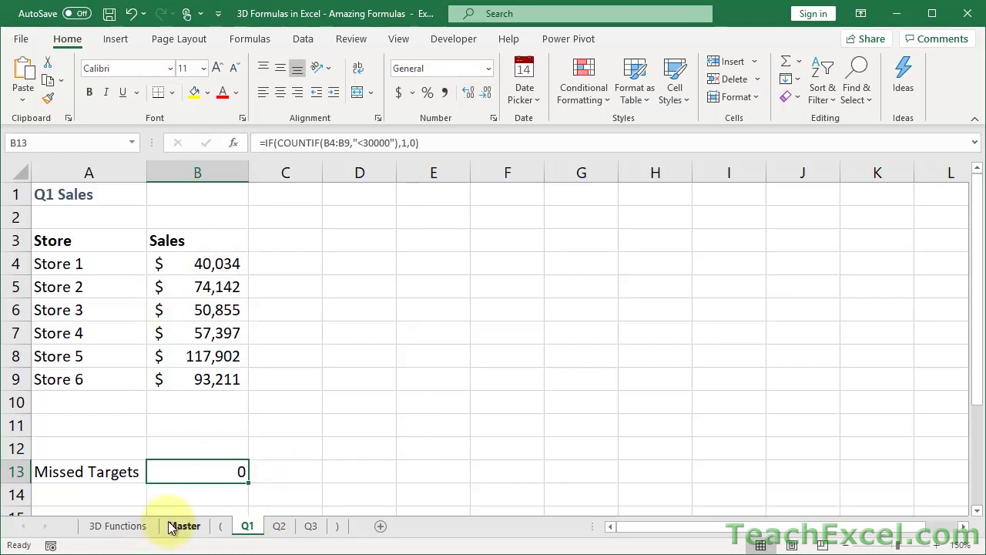
left_click(184, 525)
double_click(161, 270)
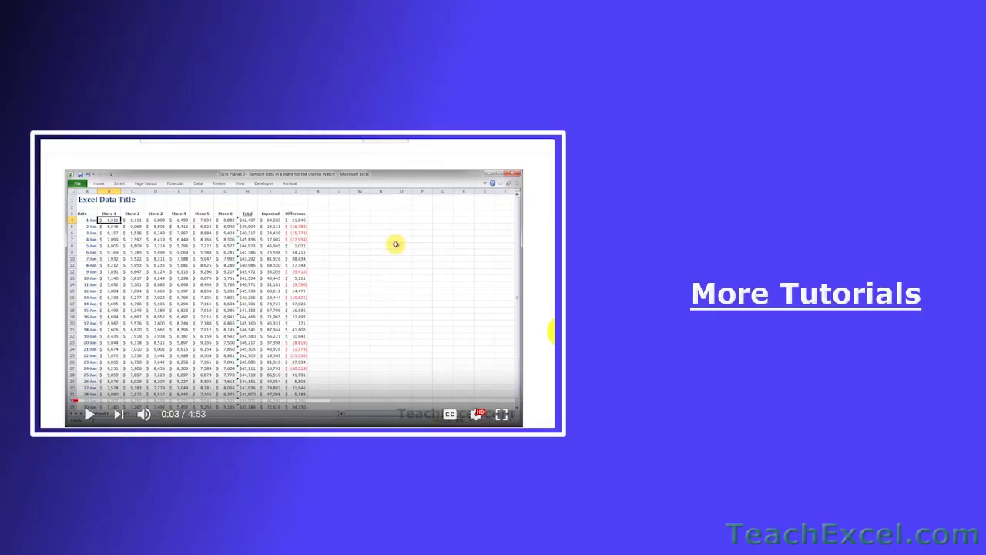
scroll(394, 244, "down", 3)
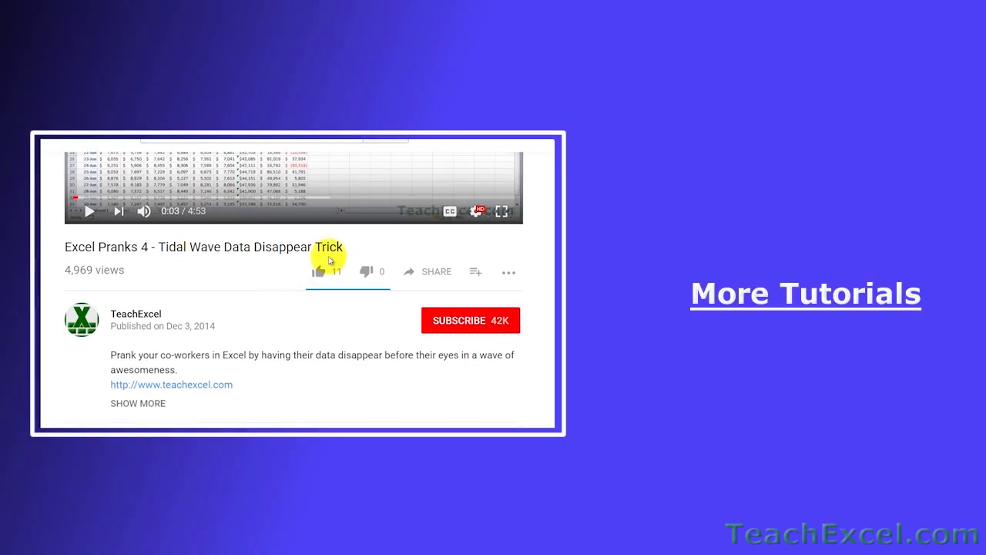
left_click(319, 272)
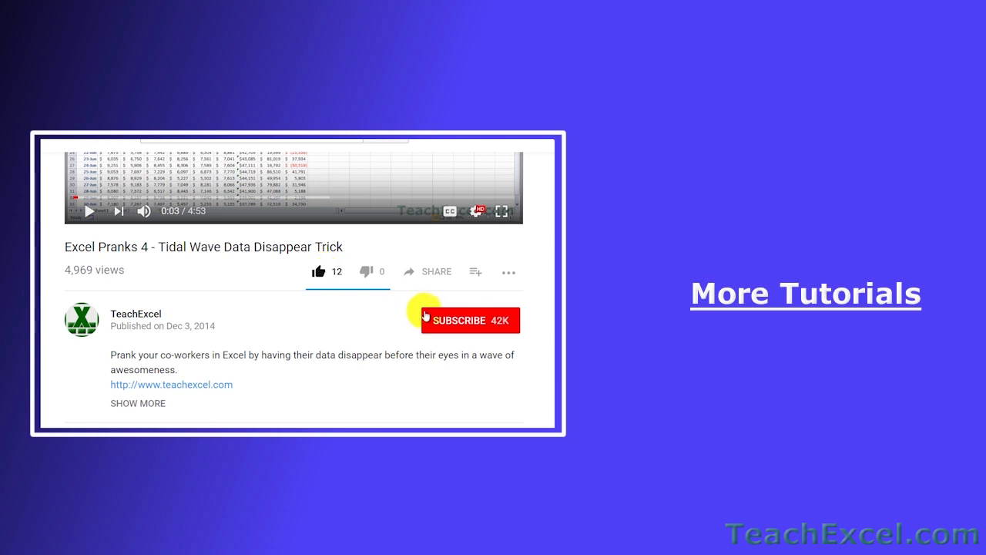
left_click(438, 316)
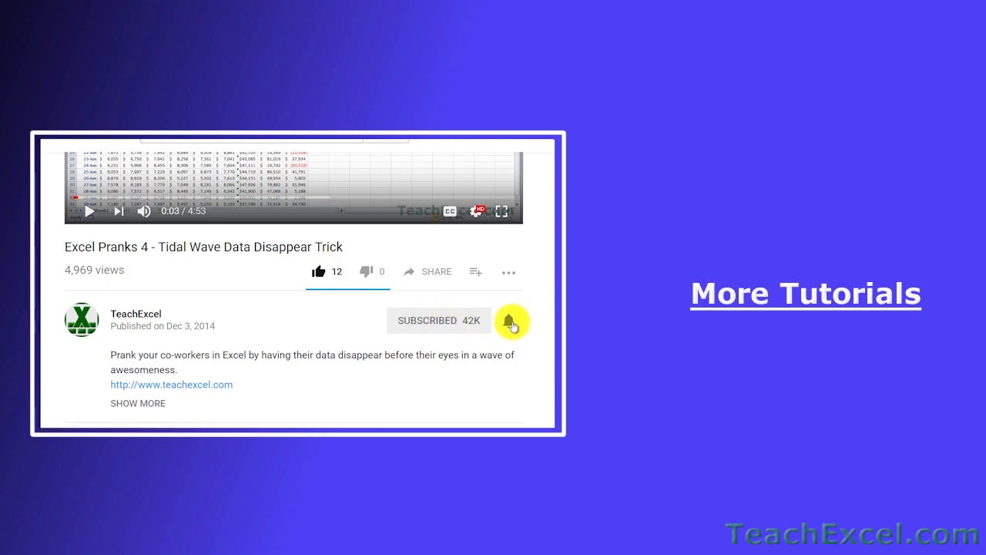
left_click(510, 322)
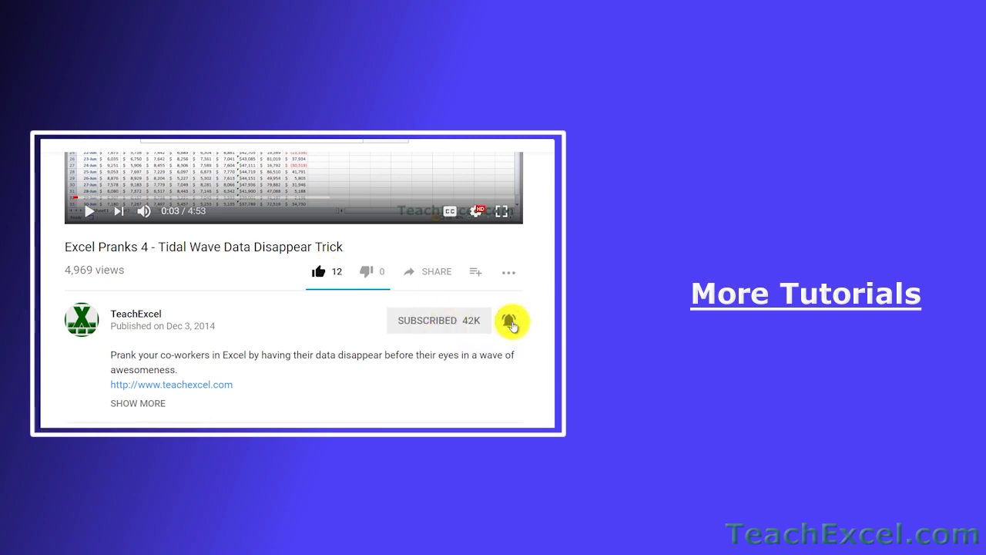